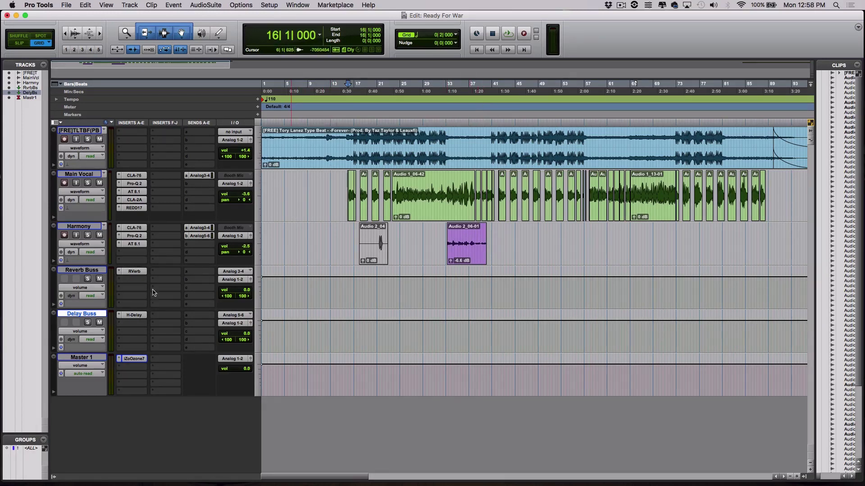
# Delete the tiny leftover clip sliver at the beginning of the Main Vocal track, just before the first phrase at bar 16
pyautogui.click(89, 272)
pyautogui.click(82, 315)
pyautogui.click(90, 175)
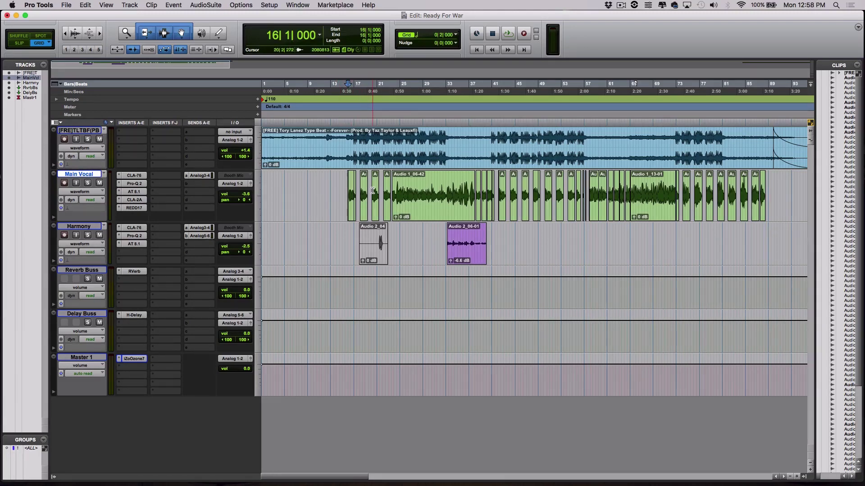
pyautogui.press('super+bracketright')
pyautogui.press('super+bracketright')
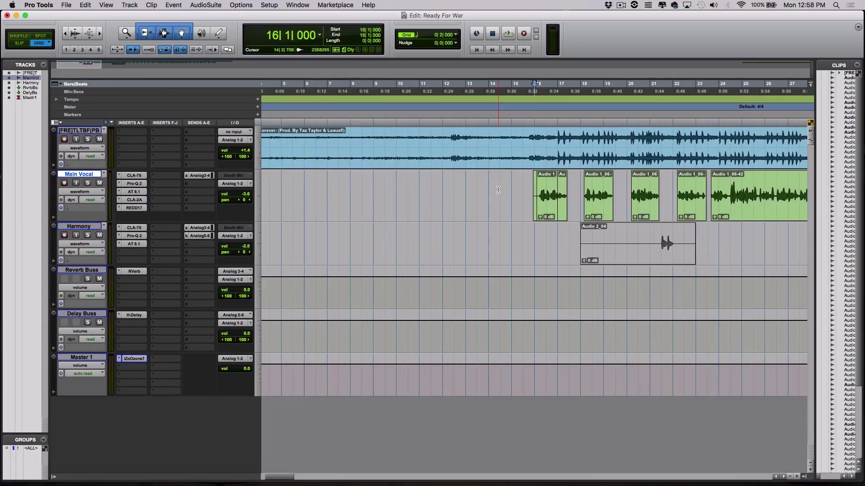
pyautogui.click(536, 214)
pyautogui.click(535, 213)
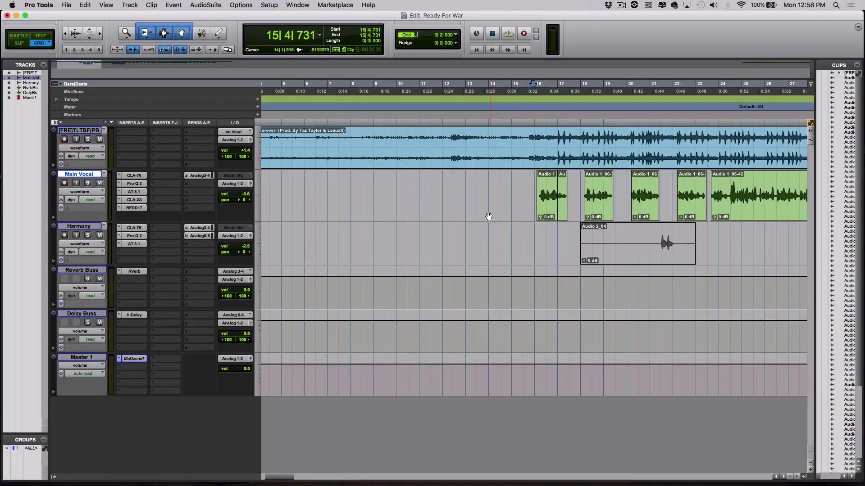
# Save the session and play the full mix from bar 13 to hear the vocal before any further processing
pyautogui.moveTo(272, 477); pyautogui.dragTo(281, 476)
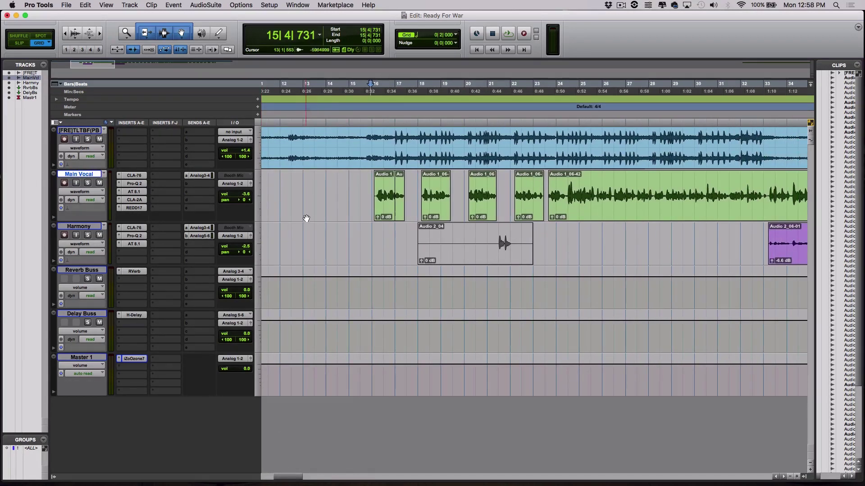
pyautogui.click(328, 84)
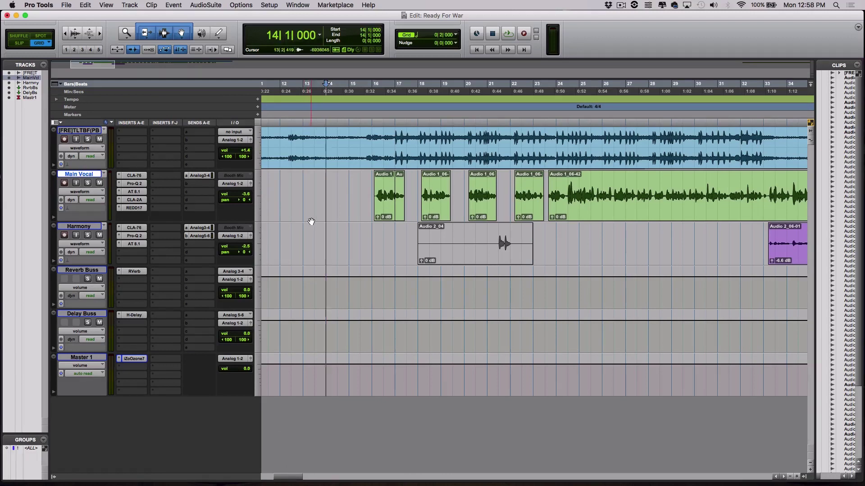
pyautogui.press('r')
pyautogui.press('r')
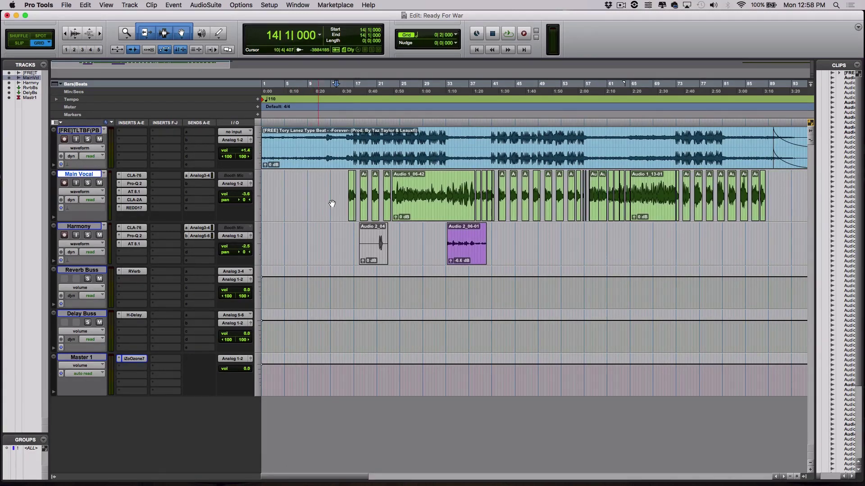
pyautogui.click(477, 264)
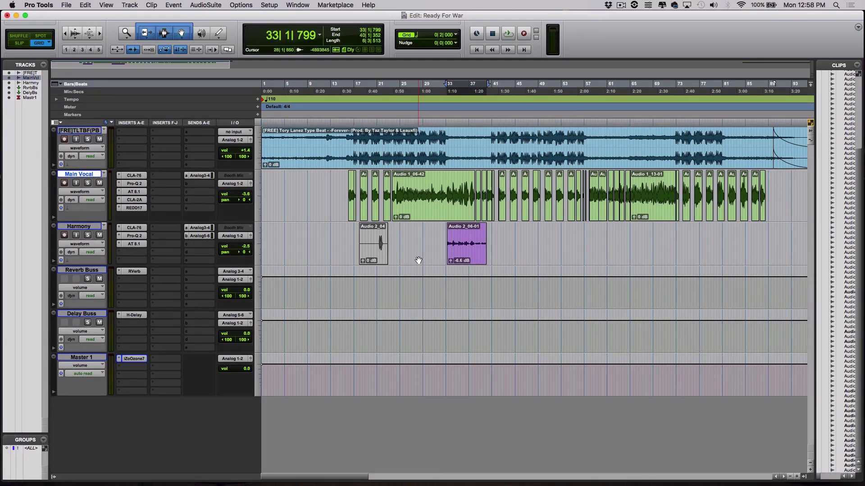
pyautogui.click(340, 85)
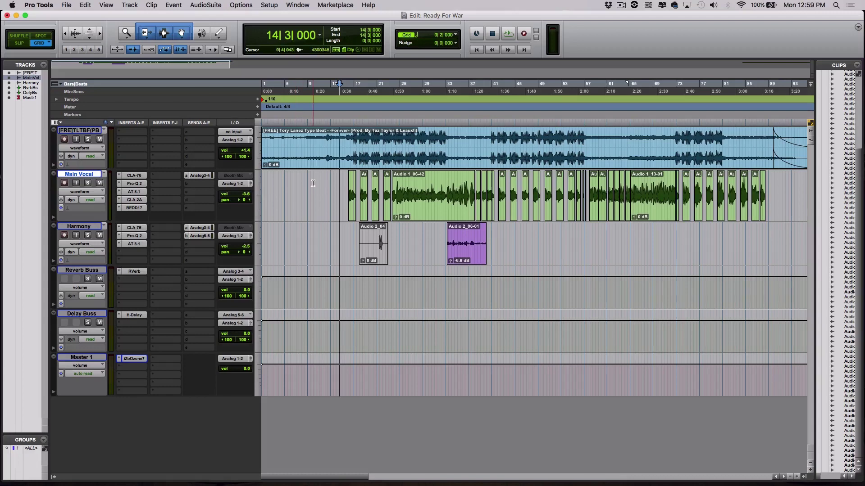
pyautogui.click(332, 107)
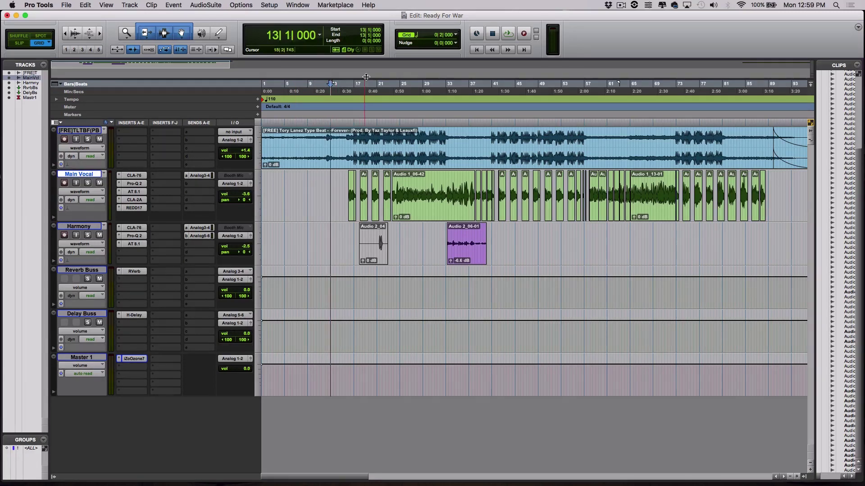
pyautogui.press('super+s')
pyautogui.press('space')
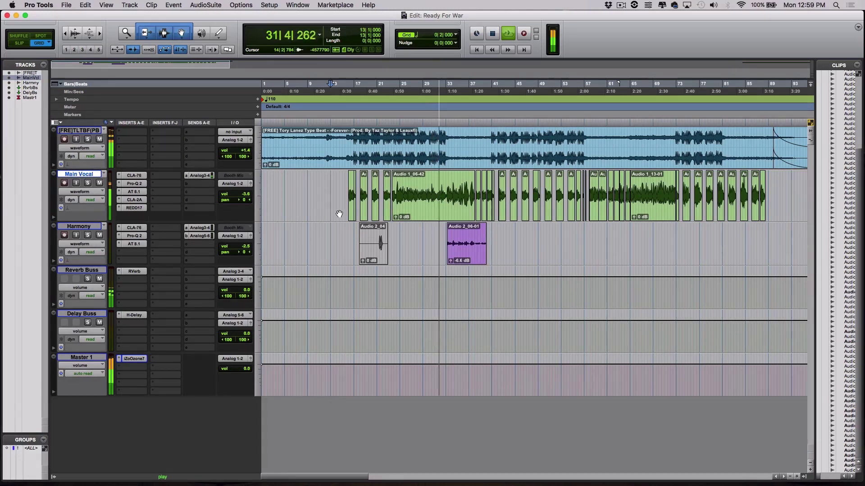
pyautogui.press('space')
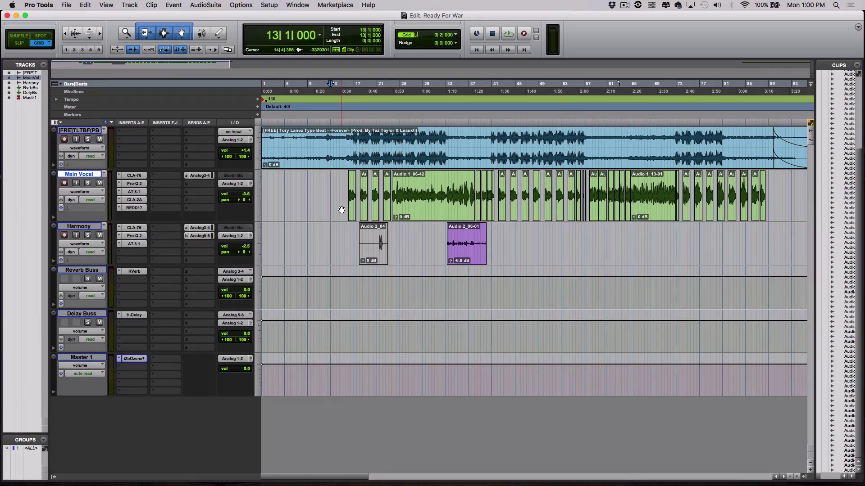
# Insert the J37 (mono) tape delay plug-in in the first F-J insert slot of the Main Vocal track
pyautogui.click(169, 179)
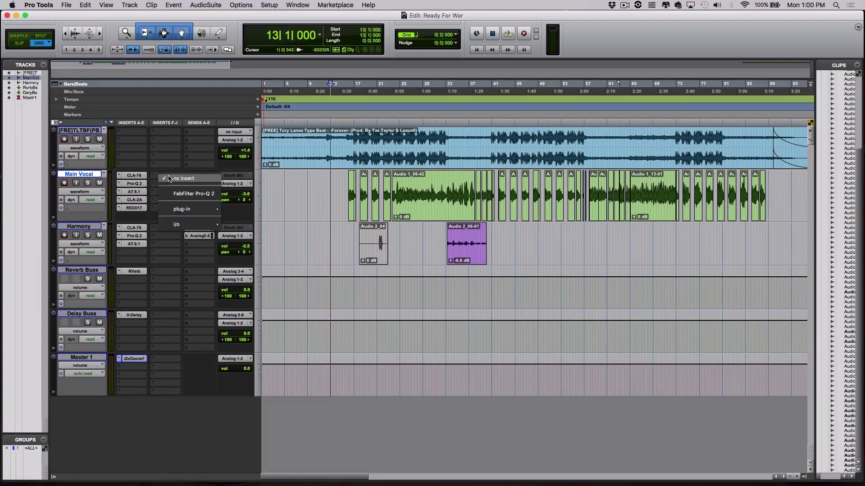
pyautogui.moveTo(215, 212)
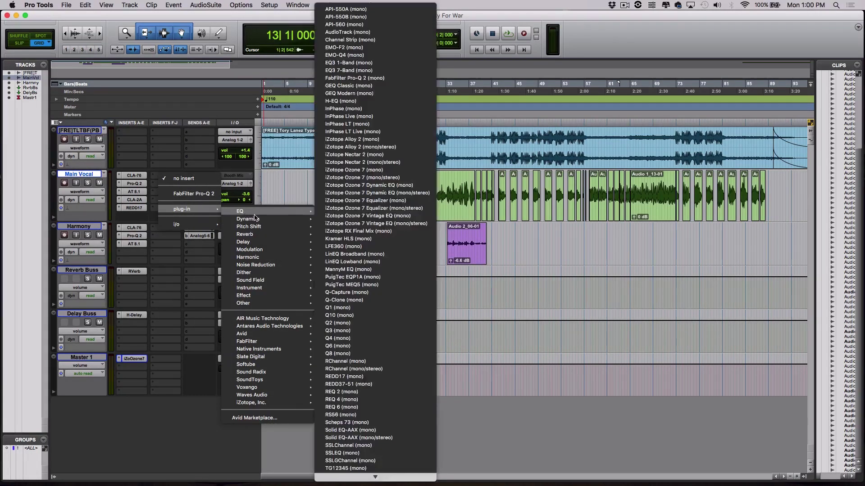
pyautogui.moveTo(268, 243)
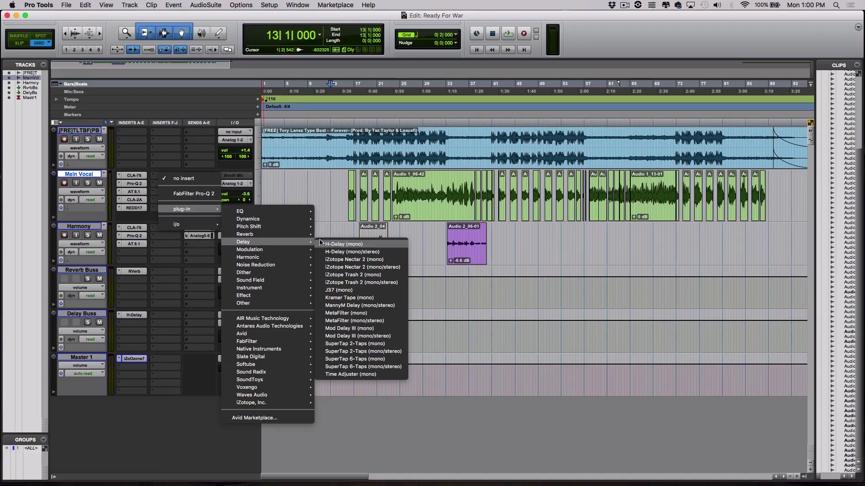
pyautogui.click(362, 292)
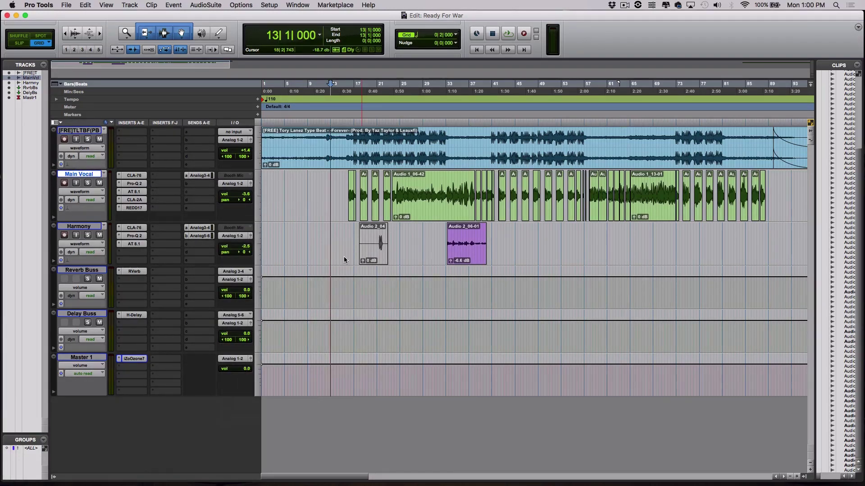
pyautogui.moveTo(440, 161); pyautogui.dragTo(165, 138)
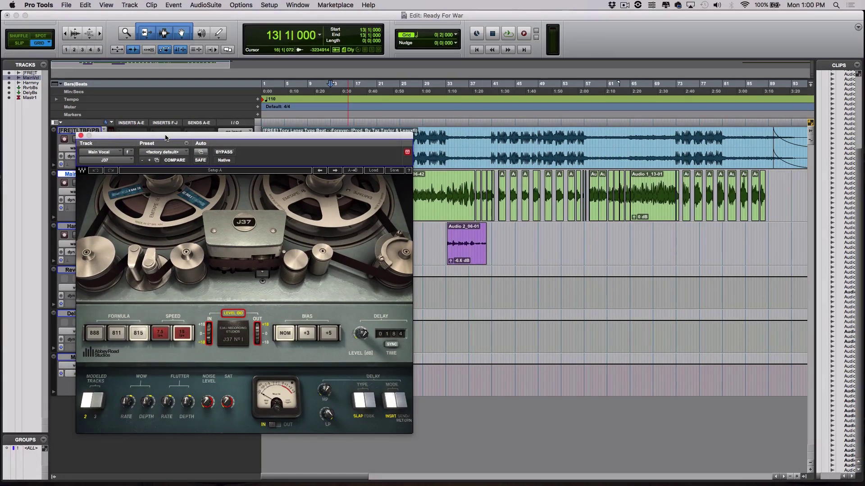
# Set the J37 delay type to SLAP and sync its delay time to 182
pyautogui.click(371, 401)
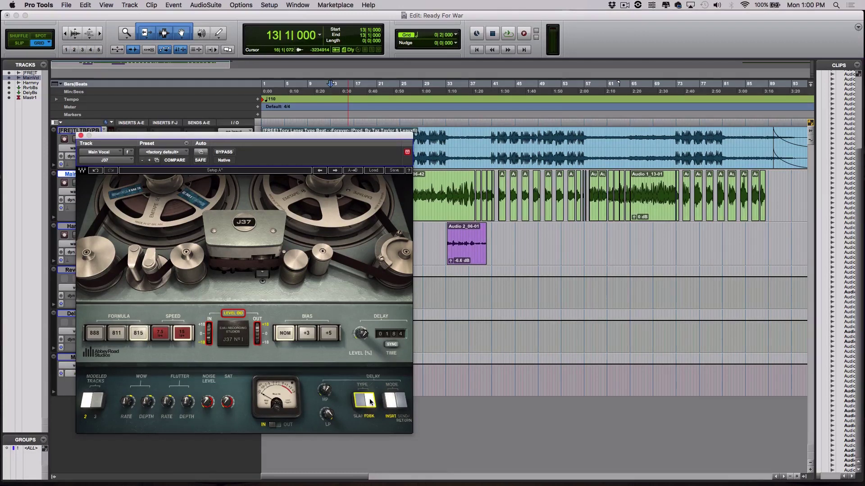
pyautogui.click(361, 402)
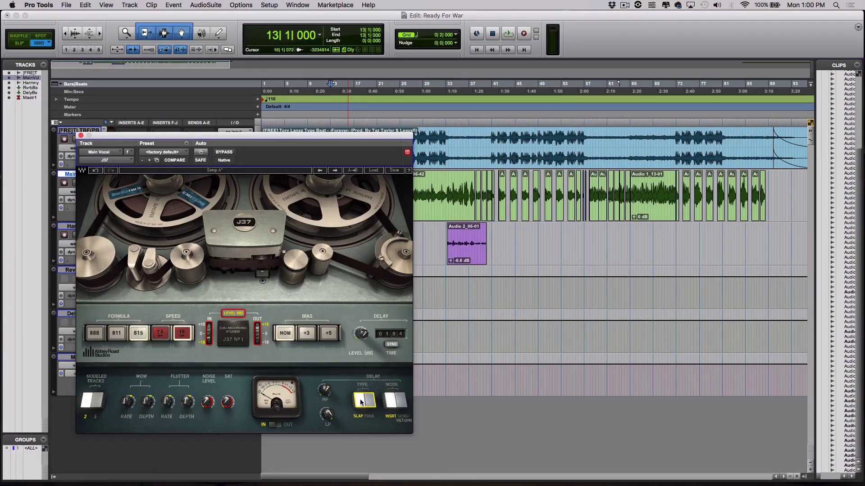
pyautogui.click(391, 345)
pyautogui.click(379, 371)
pyautogui.click(360, 333)
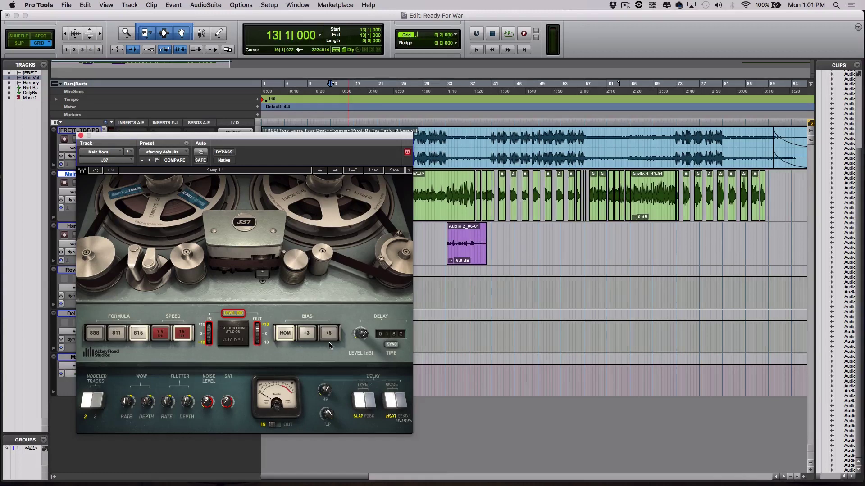
# Set the playback start to 15|3|000 and solo the Main Vocal track, keeping the track controls clear of the J37 window
pyautogui.moveTo(383, 144); pyautogui.dragTo(778, 130)
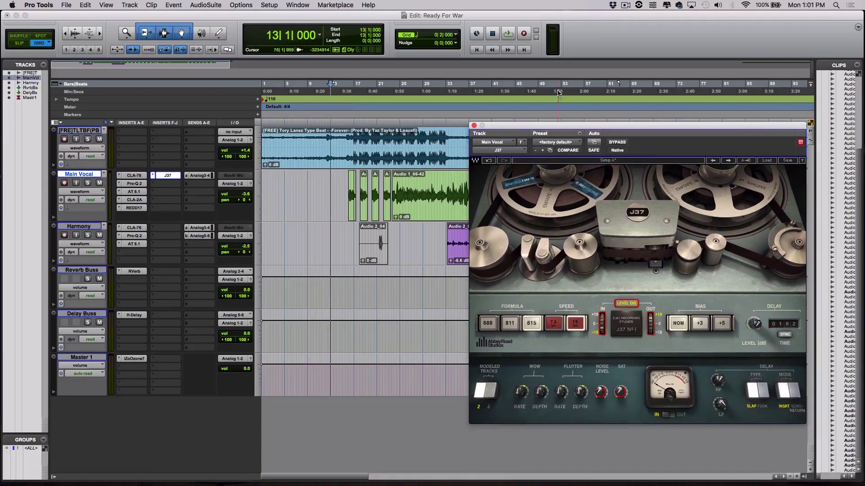
pyautogui.click(345, 88)
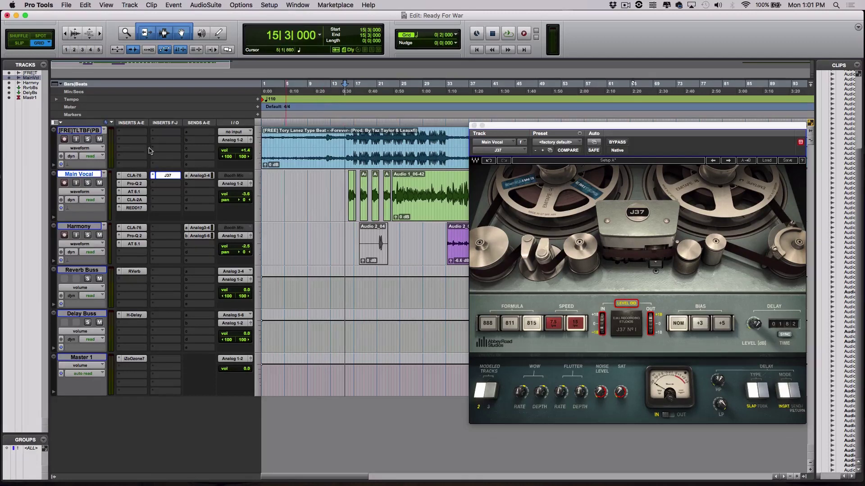
pyautogui.click(87, 184)
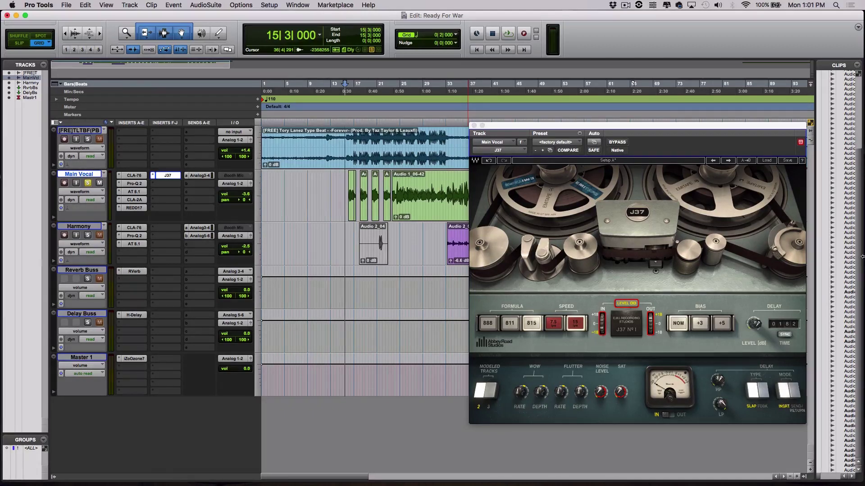
# Set the J37 delay level to about -27.2 dB during playback, checking it against the bypassed sound
pyautogui.moveTo(757, 323)
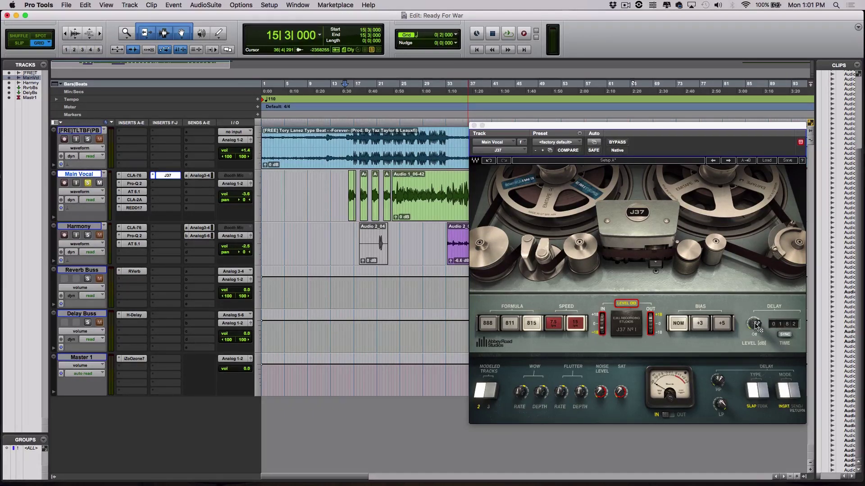
pyautogui.press('space')
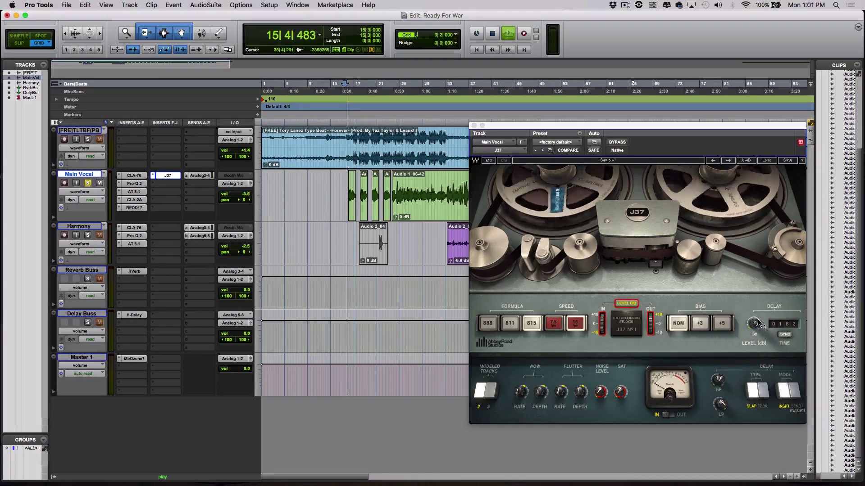
pyautogui.moveTo(757, 327); pyautogui.dragTo(757, 315)
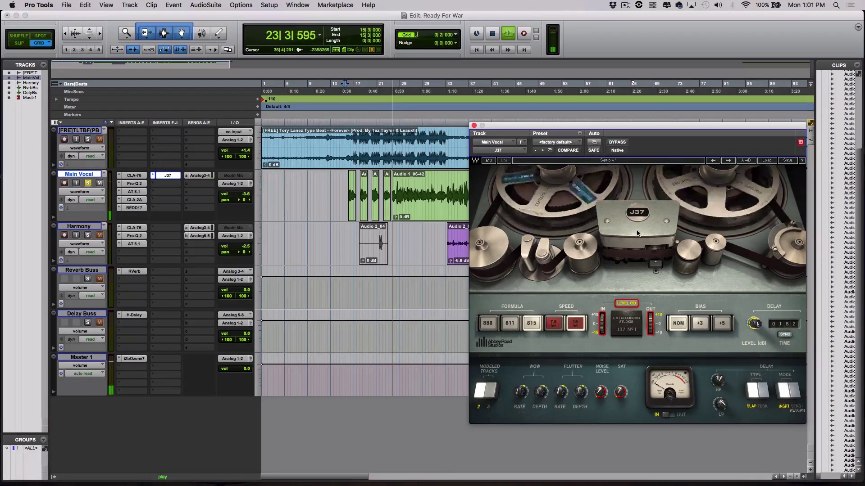
pyautogui.click(619, 143)
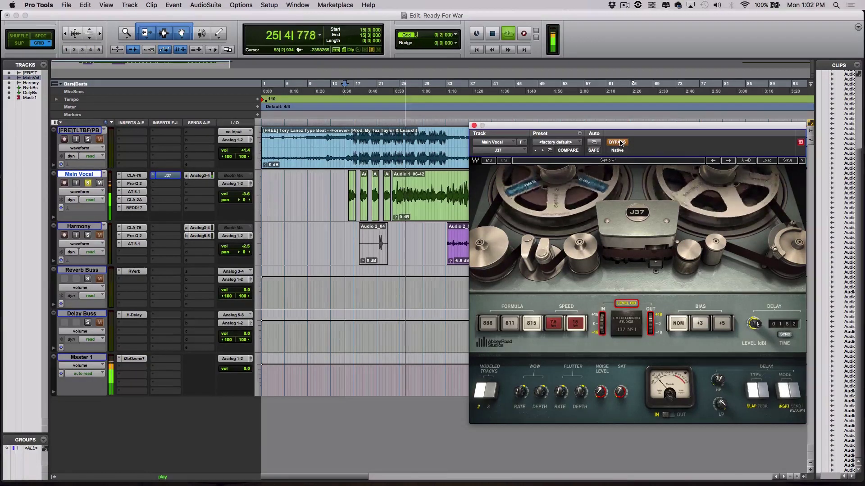
pyautogui.click(617, 143)
pyautogui.moveTo(755, 323); pyautogui.dragTo(754, 326)
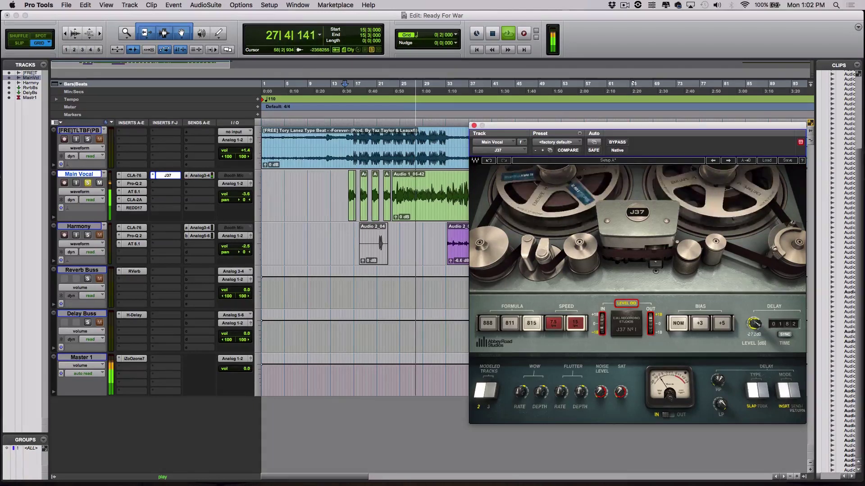
# Compare the soloed vocal with the J37 bypassed and active during playback, leaving the plug-in active
pyautogui.click(612, 142)
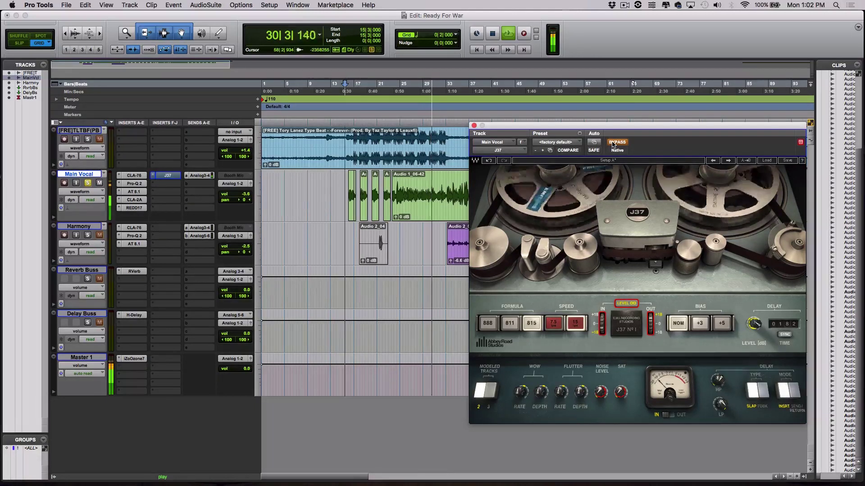
pyautogui.click(612, 143)
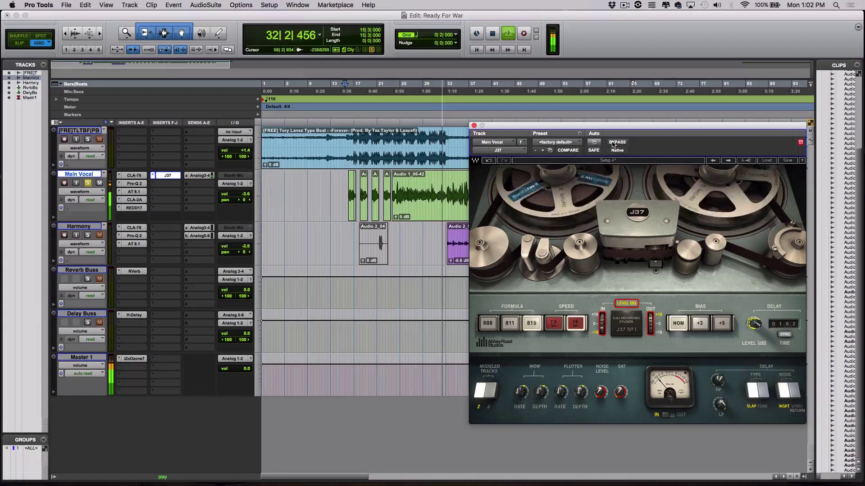
pyautogui.click(612, 143)
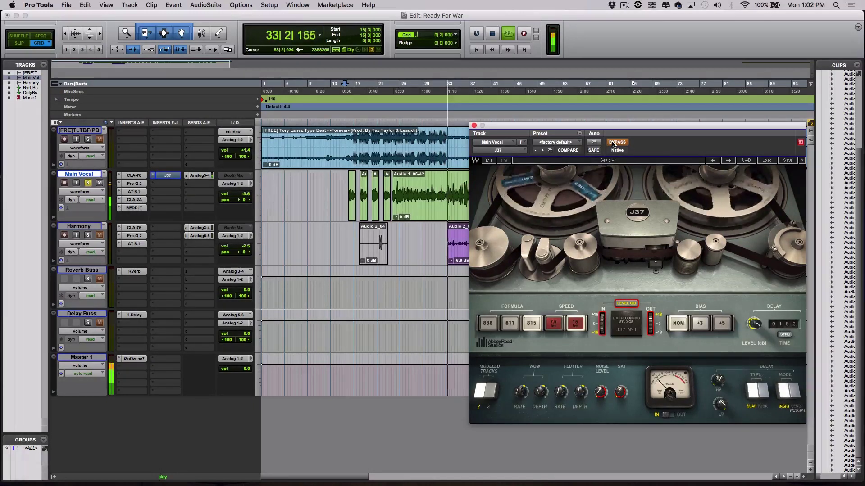
pyautogui.click(612, 142)
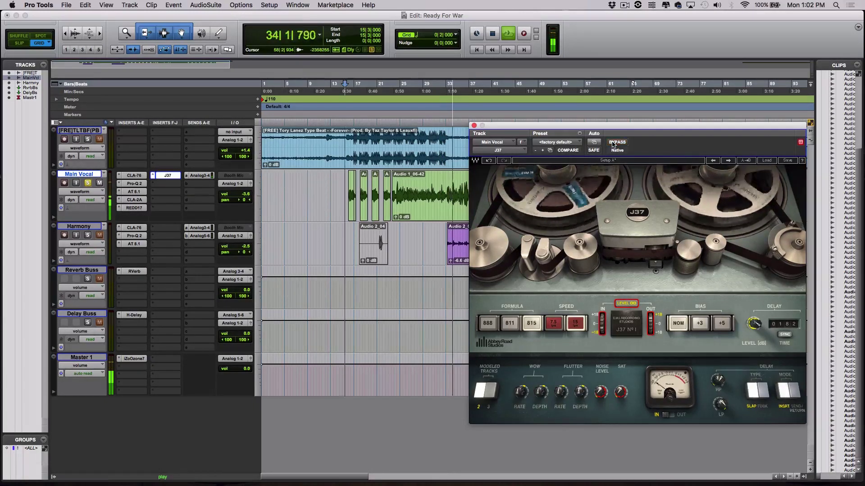
pyautogui.press('space')
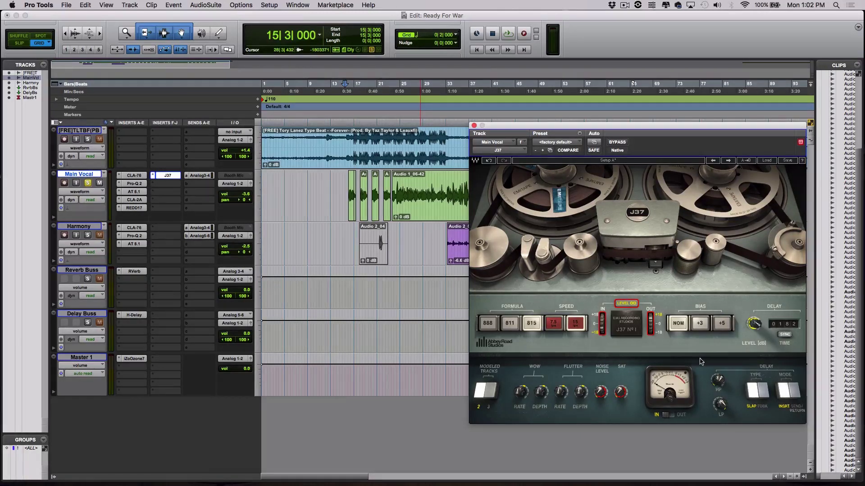
# Set the playback start to 23|3|000 and raise the J37 delay's high-pass filter while listening to the soloed Main Vocal
pyautogui.moveTo(717, 381)
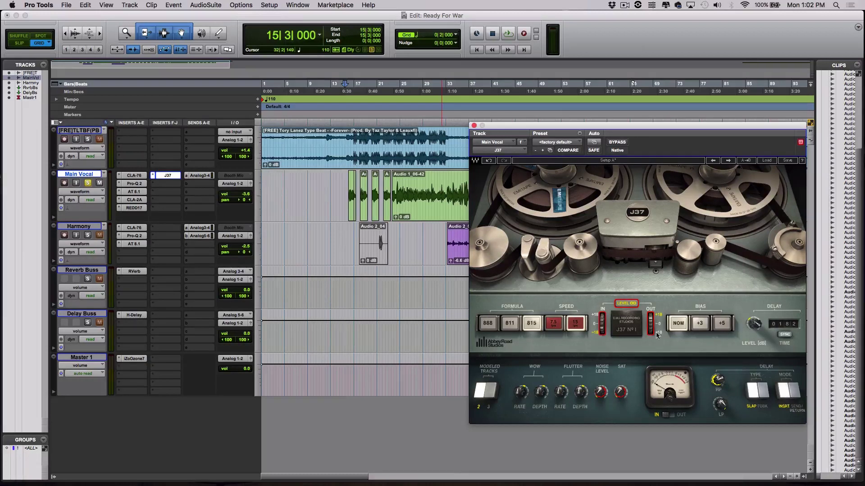
pyautogui.click(391, 87)
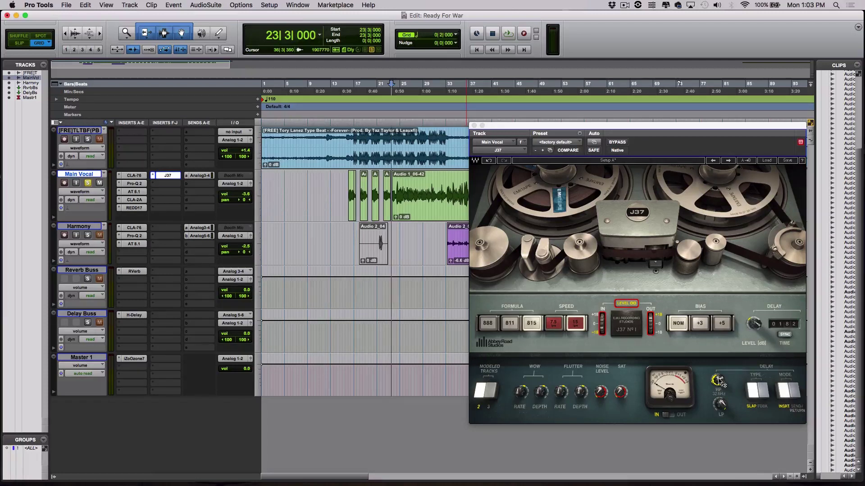
pyautogui.press('space')
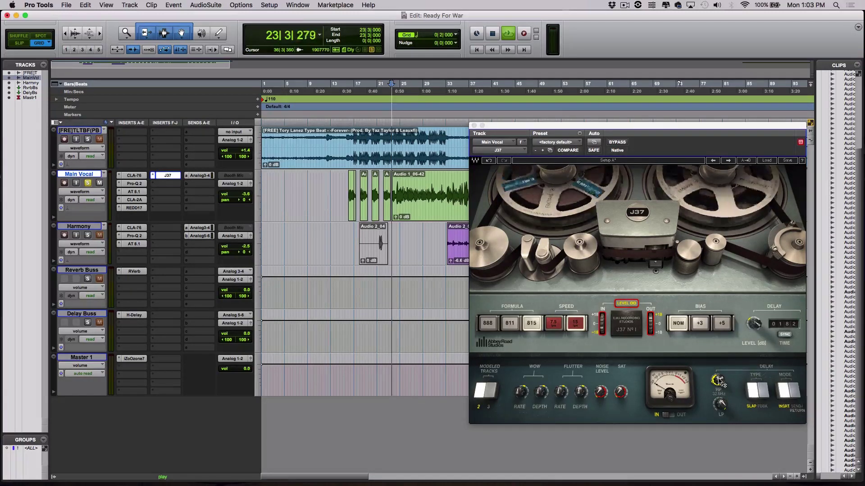
pyautogui.click(718, 381)
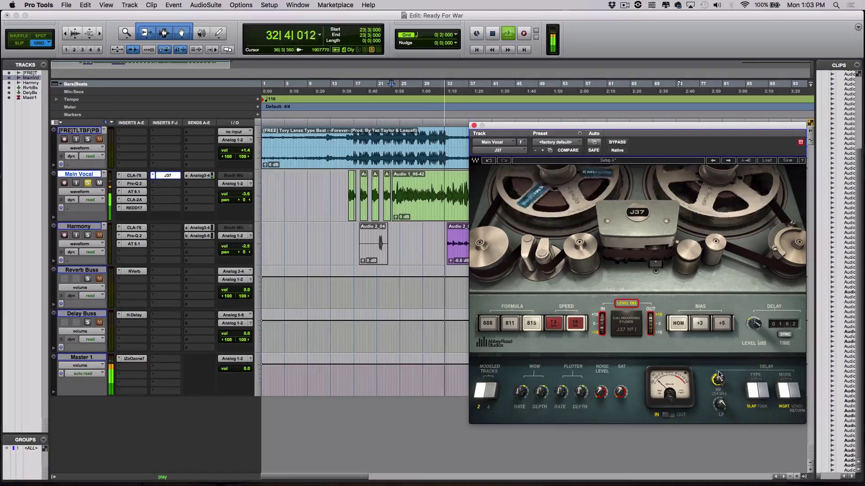
pyautogui.moveTo(755, 324)
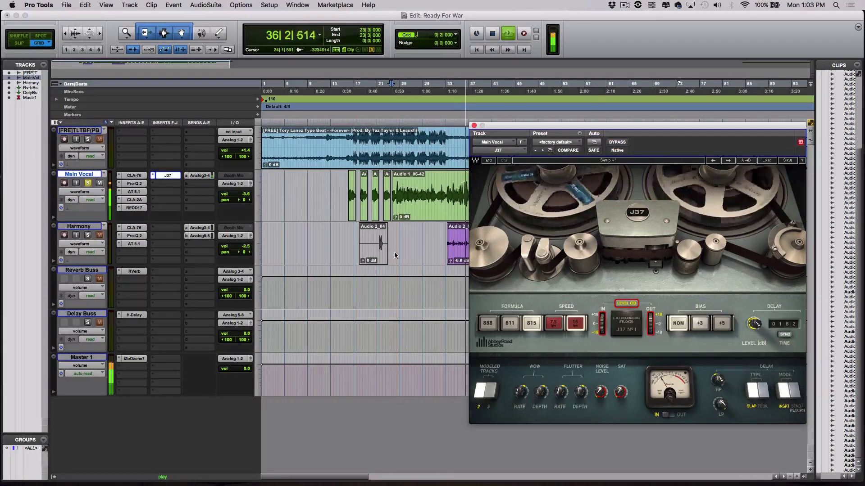
# Solo the Harmony track and solo-safe the Delay Buss and Reverb Buss during playback, ending with playback stopped
pyautogui.click(88, 236)
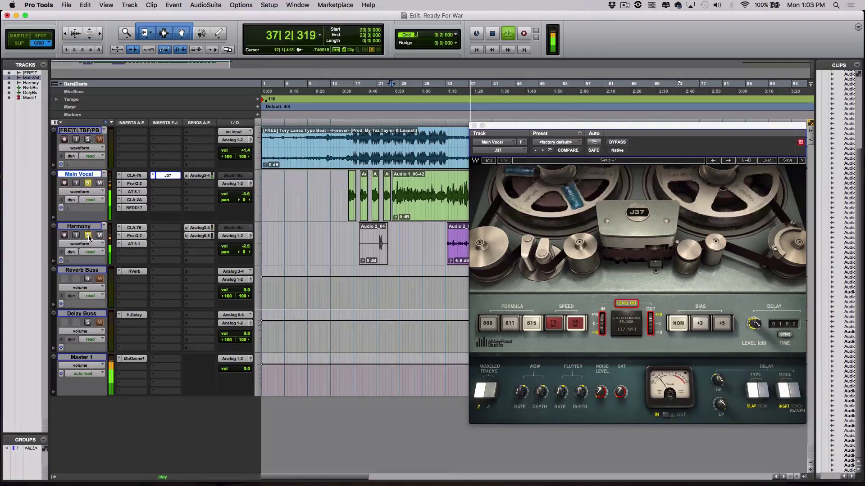
pyautogui.keyDown('super'); pyautogui.click(88, 323); pyautogui.keyUp('super')
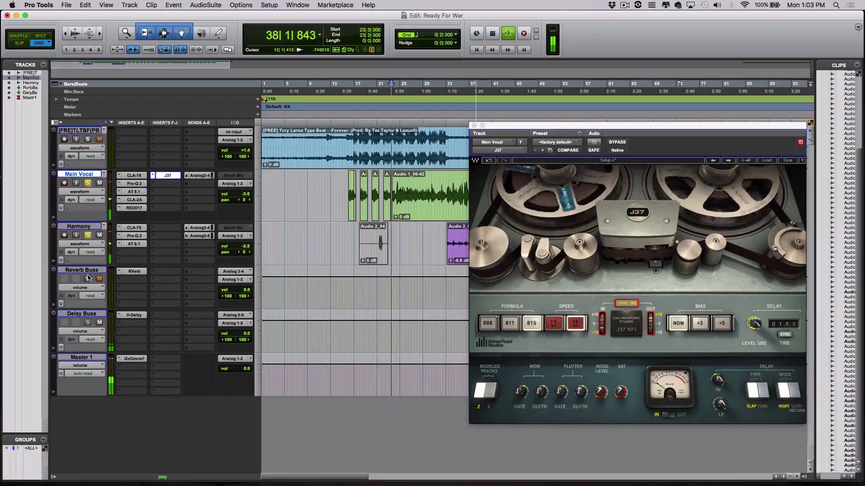
pyautogui.keyDown('super'); pyautogui.click(88, 279); pyautogui.keyUp('super')
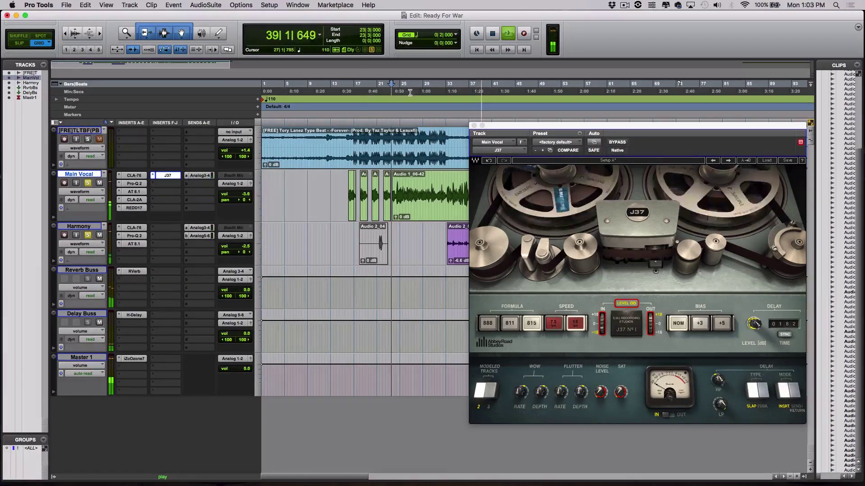
pyautogui.press('space')
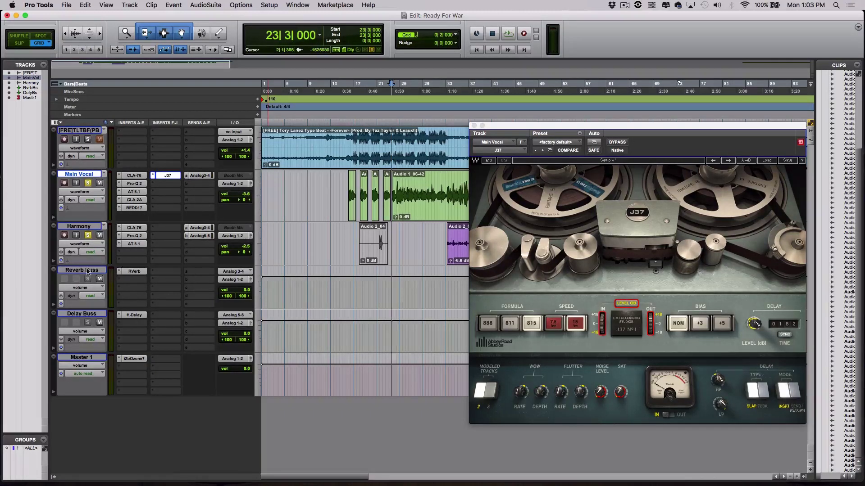
# Play from 16|1|000, fine-tuning the J37 delay level and comparing it with the bypassed sound, leaving the plug-in active
pyautogui.click(404, 84)
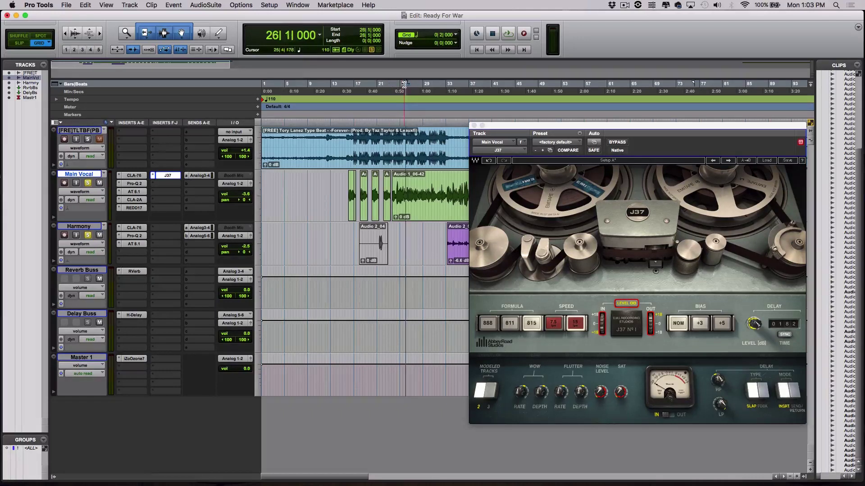
pyautogui.click(347, 84)
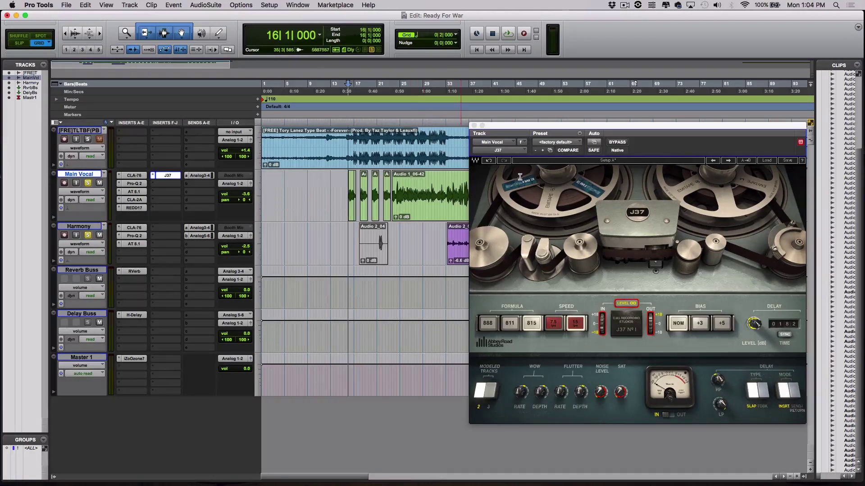
pyautogui.moveTo(621, 144); pyautogui.dragTo(608, 141)
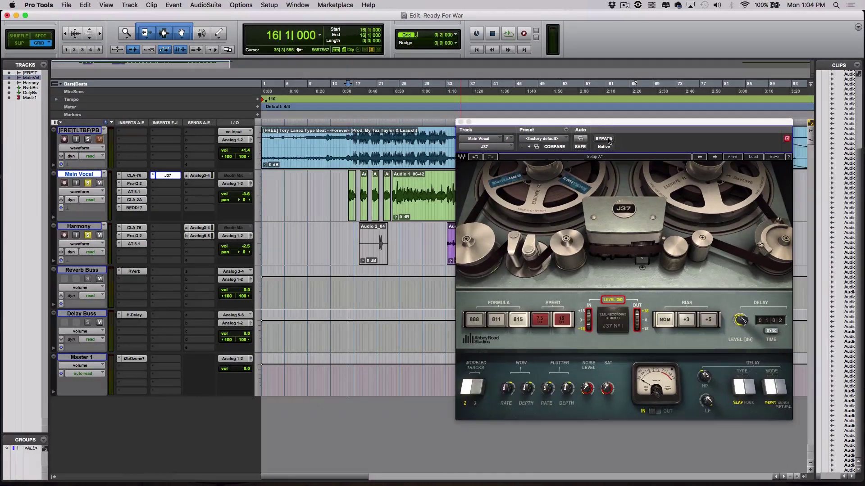
pyautogui.press('space')
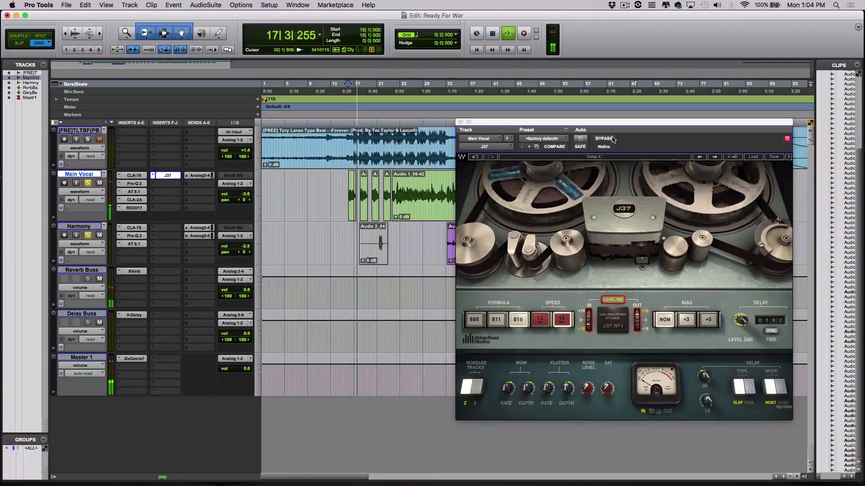
pyautogui.moveTo(742, 318); pyautogui.dragTo(743, 321)
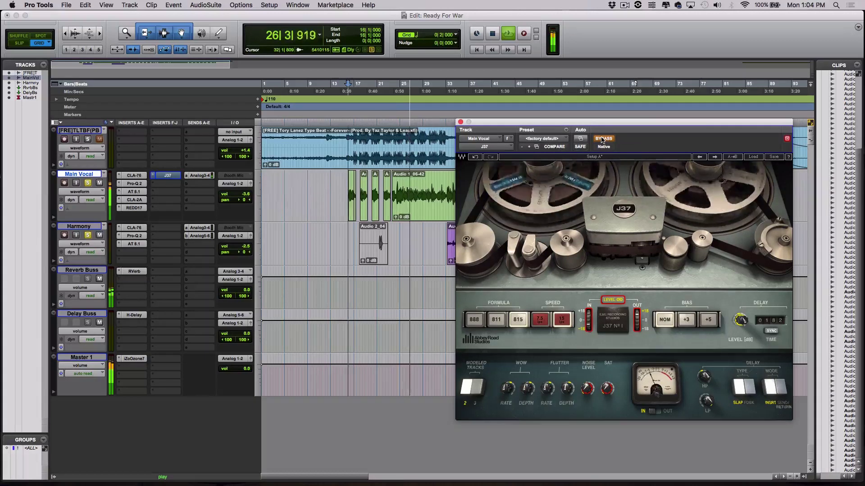
pyautogui.click(601, 140)
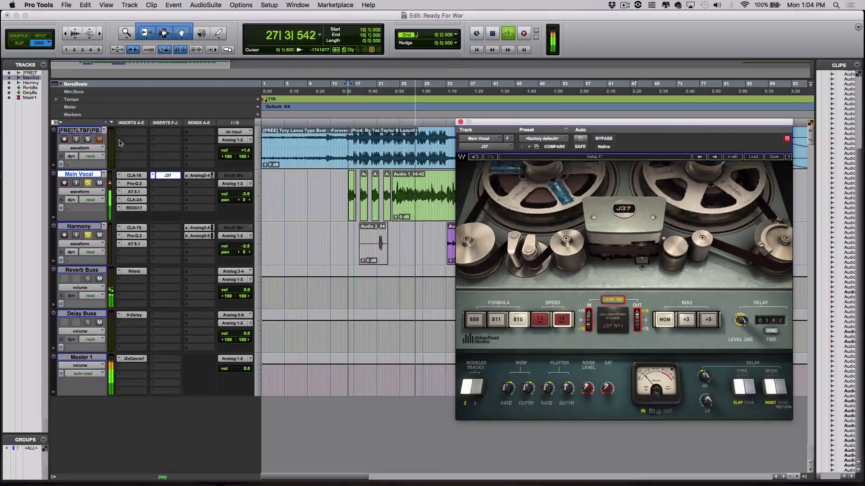
# Solo the beat track along with the vocals to hear the J37 in the mix, ending with playback stopped and the plug-in closed
pyautogui.click(87, 141)
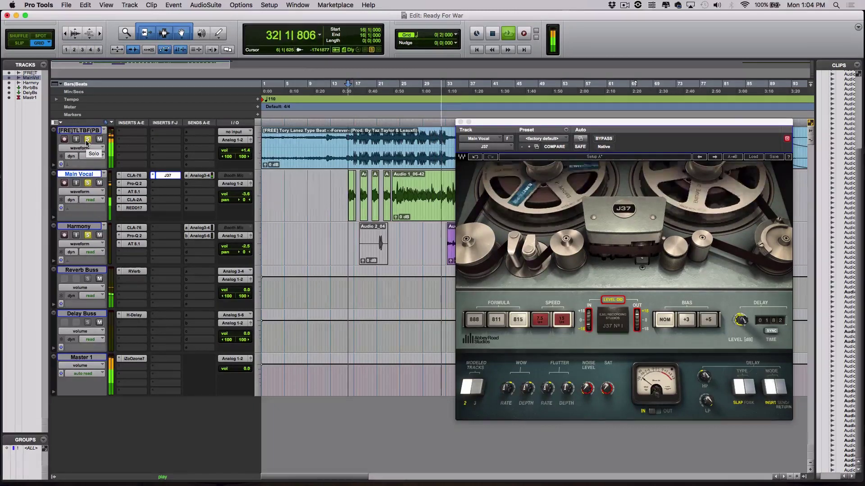
pyautogui.press('space')
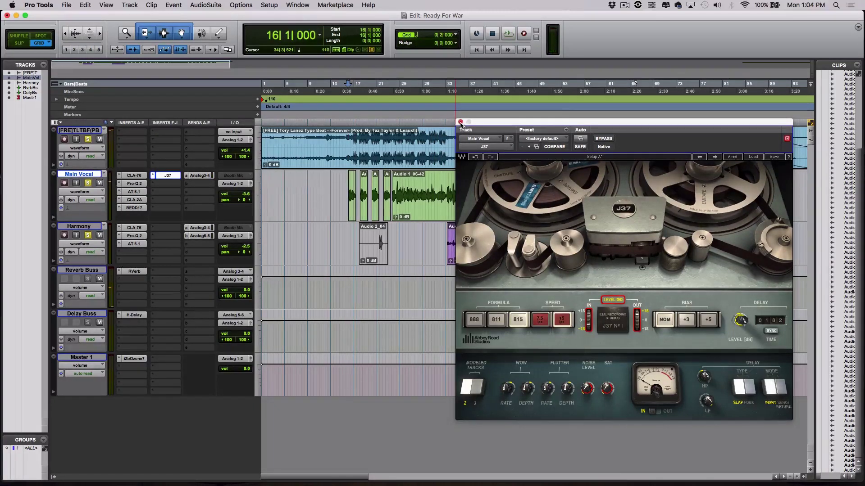
pyautogui.click(460, 122)
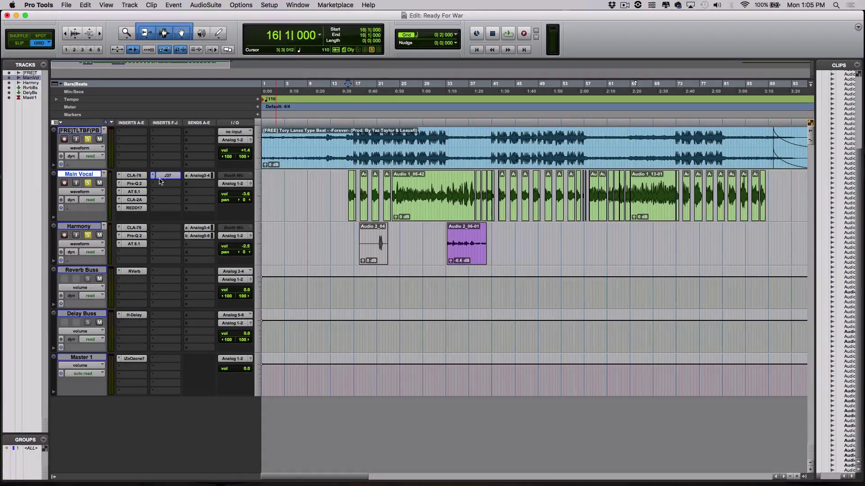
# Set the Delay Buss's H-Delay to a 1/16 delay time, keeping its window clear of the Main Vocal's sends
pyautogui.click(131, 315)
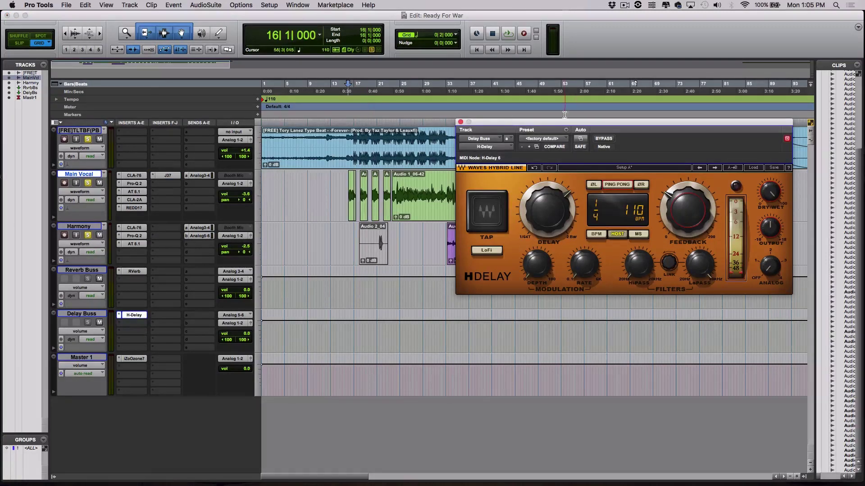
pyautogui.moveTo(562, 125); pyautogui.dragTo(437, 130)
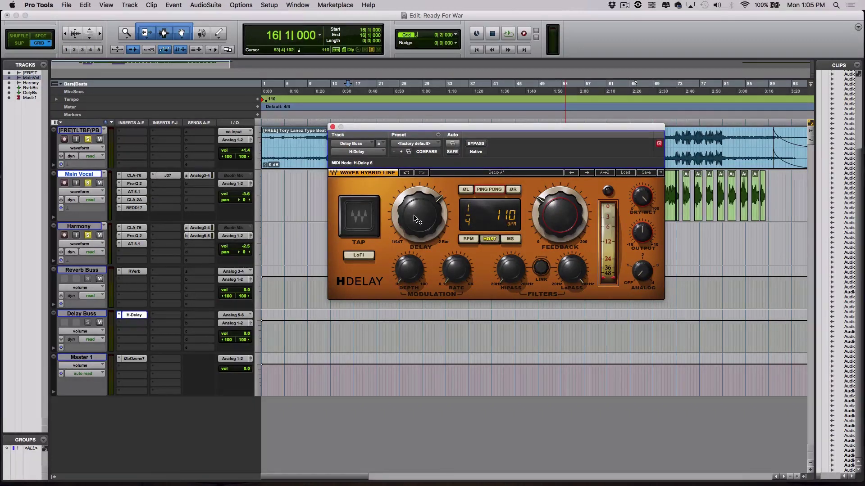
pyautogui.moveTo(419, 215); pyautogui.dragTo(419, 247)
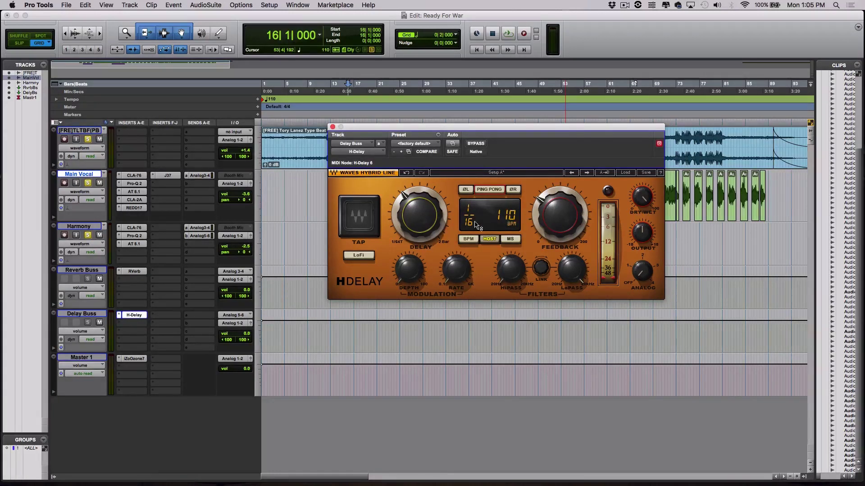
pyautogui.moveTo(412, 137); pyautogui.dragTo(542, 213)
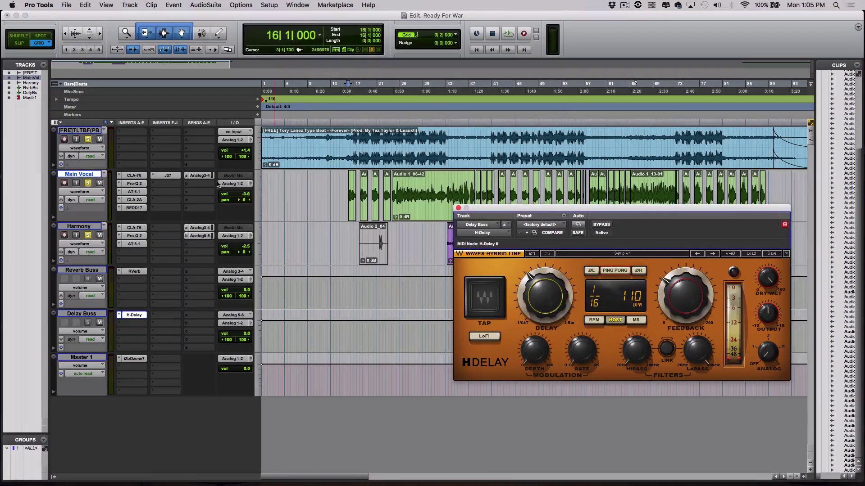
# Add a second send on the Main Vocal track to the stereo bus Analog 5-6
pyautogui.click(203, 184)
pyautogui.moveTo(229, 210)
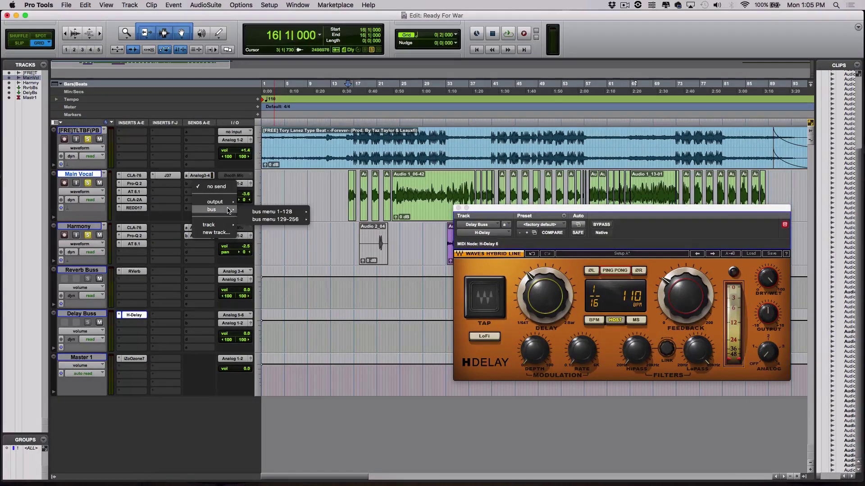
pyautogui.moveTo(279, 214)
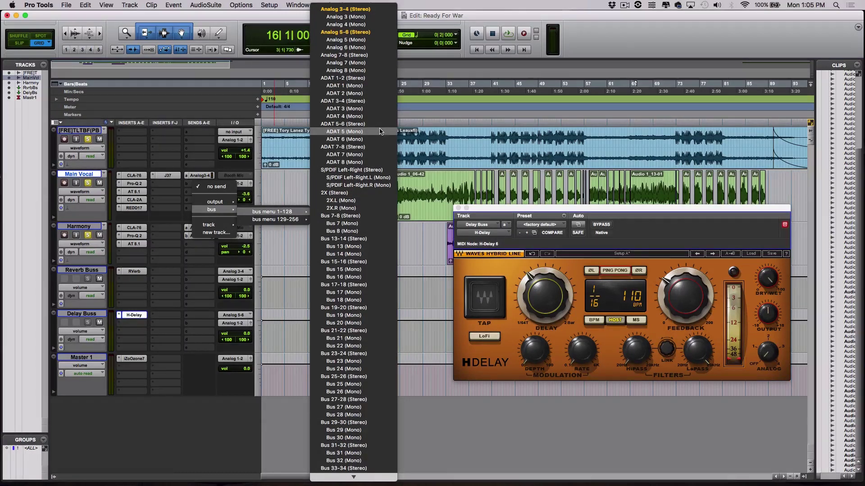
pyautogui.click(380, 32)
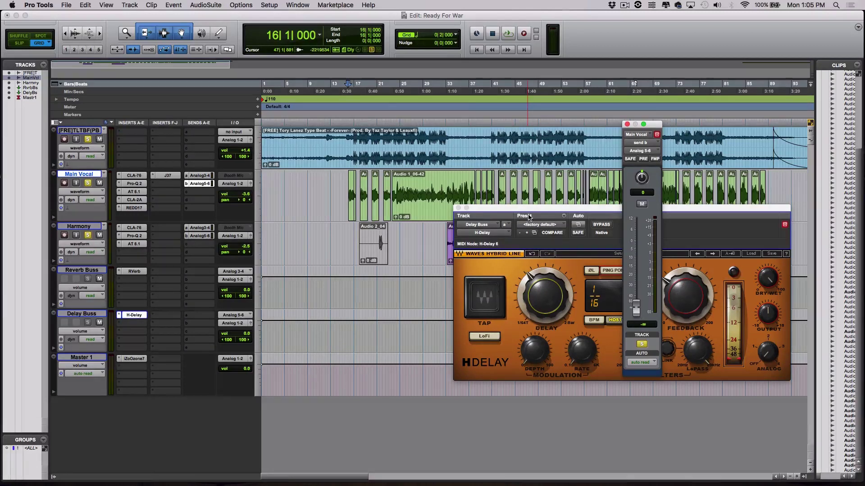
# With the J37 bypassed, play from 23|1|000 and raise the Main Vocal's Analog 5-6 send to about -18.2 dB
pyautogui.click(397, 85)
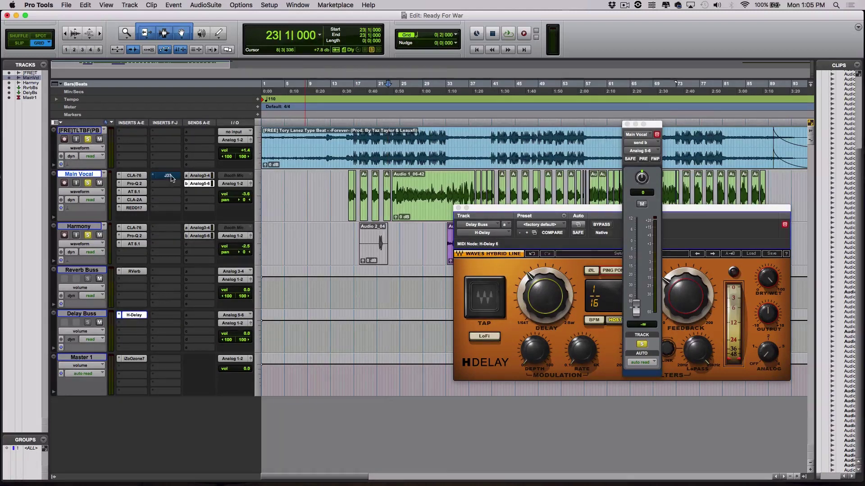
pyautogui.press('space')
pyautogui.moveTo(636, 310); pyautogui.dragTo(642, 270)
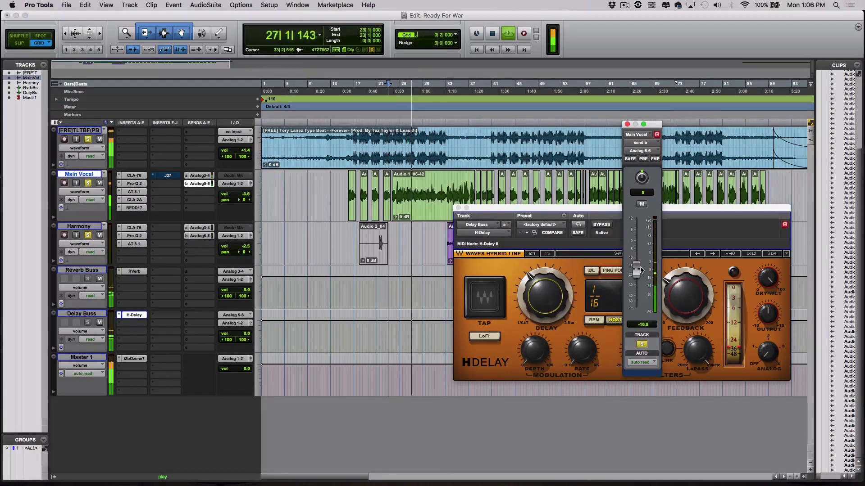
pyautogui.moveTo(642, 270); pyautogui.dragTo(640, 272)
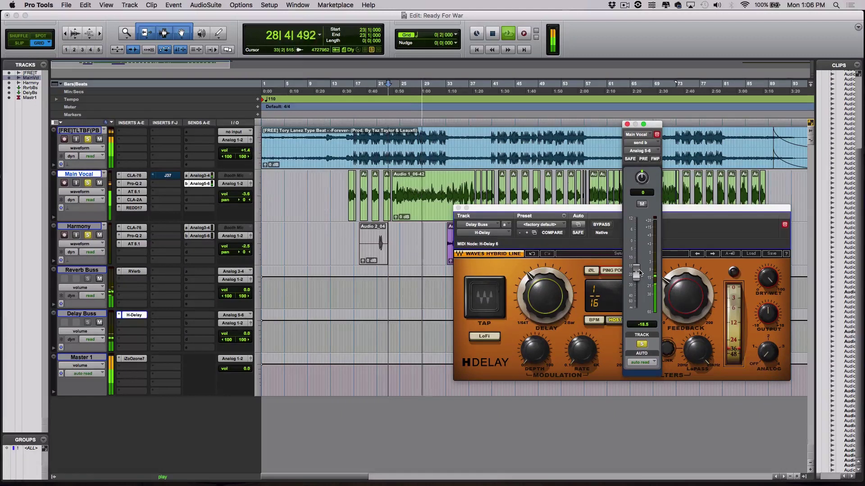
pyautogui.moveTo(640, 273); pyautogui.dragTo(640, 272)
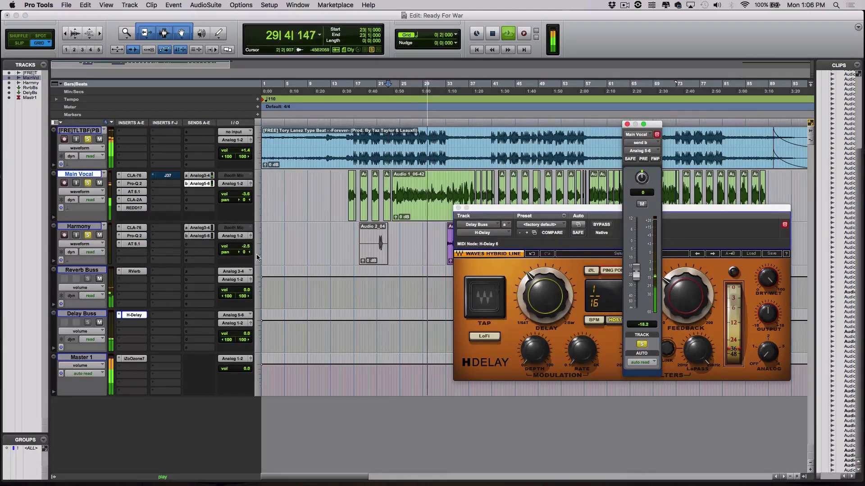
# Unsolo the beat track and lower the Main Vocal's delay send to -21.0 dB during playback, ending with playback stopped
pyautogui.click(87, 140)
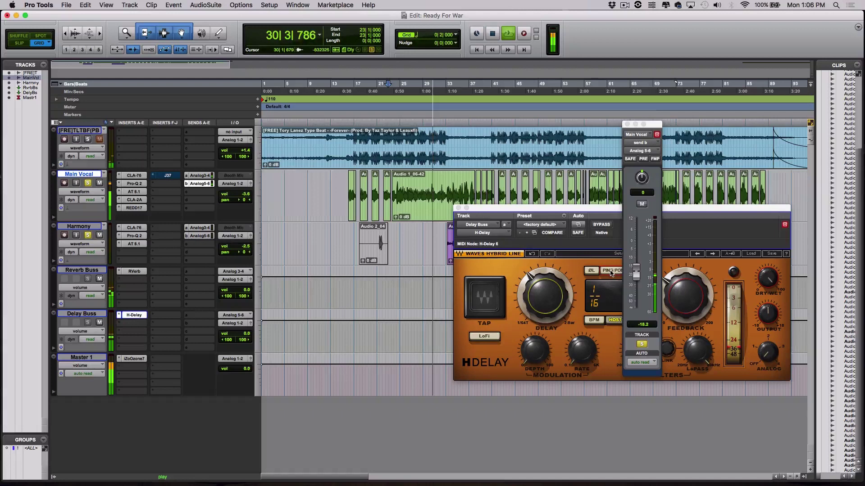
pyautogui.moveTo(636, 271); pyautogui.dragTo(637, 278)
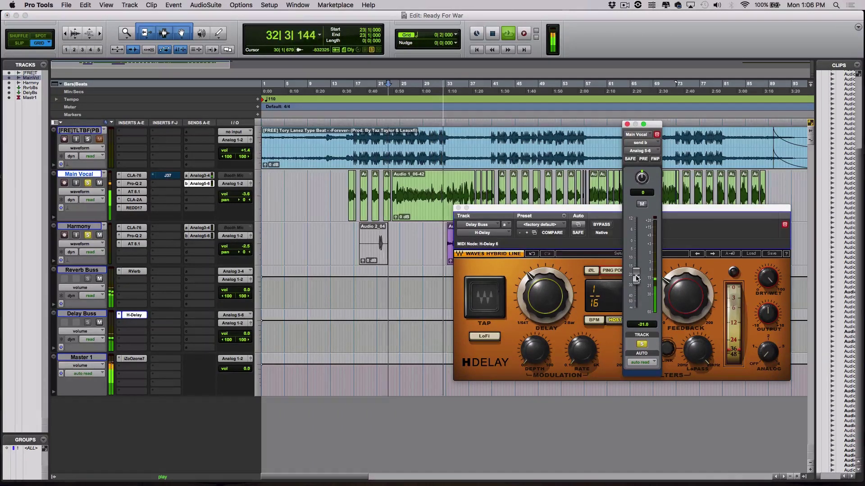
pyautogui.press('space')
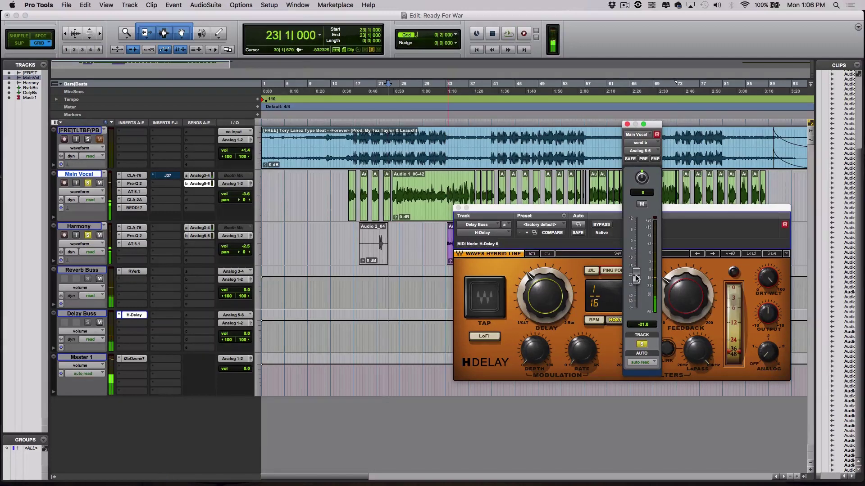
# Set the H-Delay feedback to 44, keeping the send fader window clear of the plug-in
pyautogui.moveTo(657, 128); pyautogui.dragTo(402, 155)
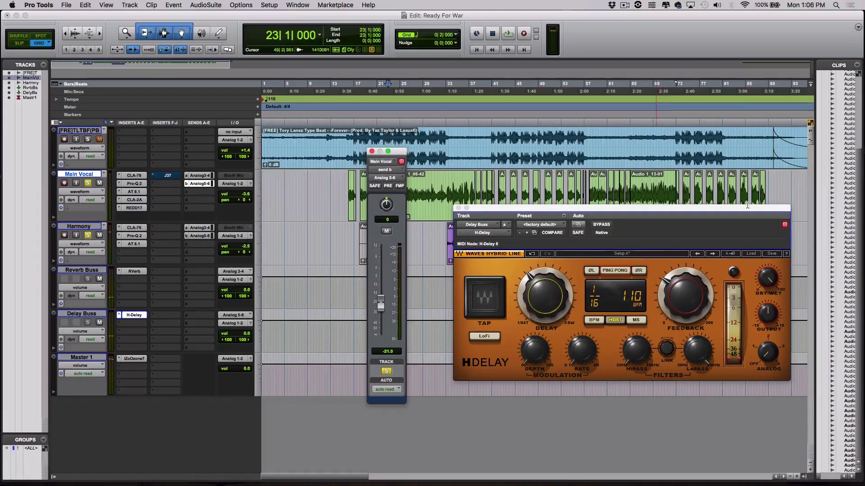
pyautogui.moveTo(680, 310)
pyautogui.click(675, 282)
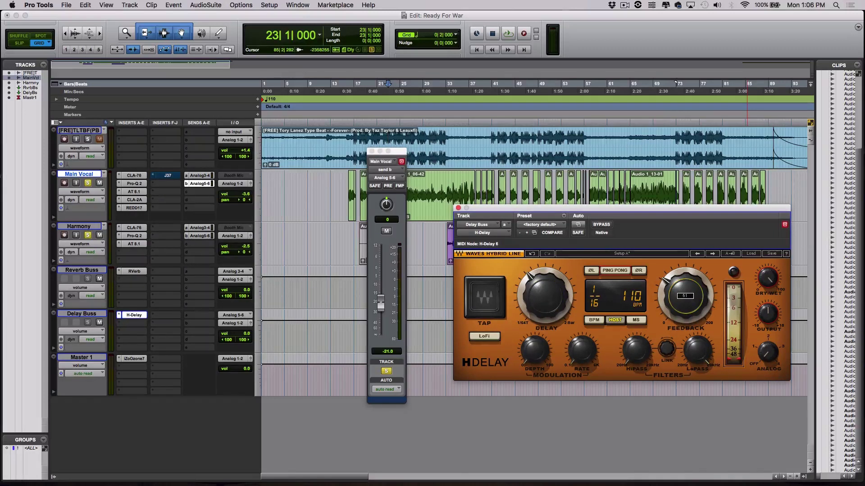
pyautogui.moveTo(685, 296); pyautogui.dragTo(685, 304)
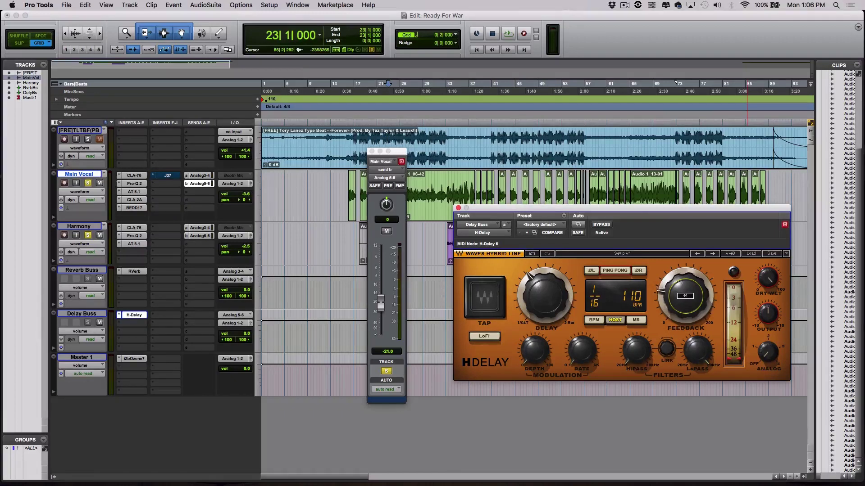
# Enable Ping Pong on the H-Delay and audition it from 26|1|000, comparing bypassed with active, ending with playback stopped
pyautogui.click(614, 271)
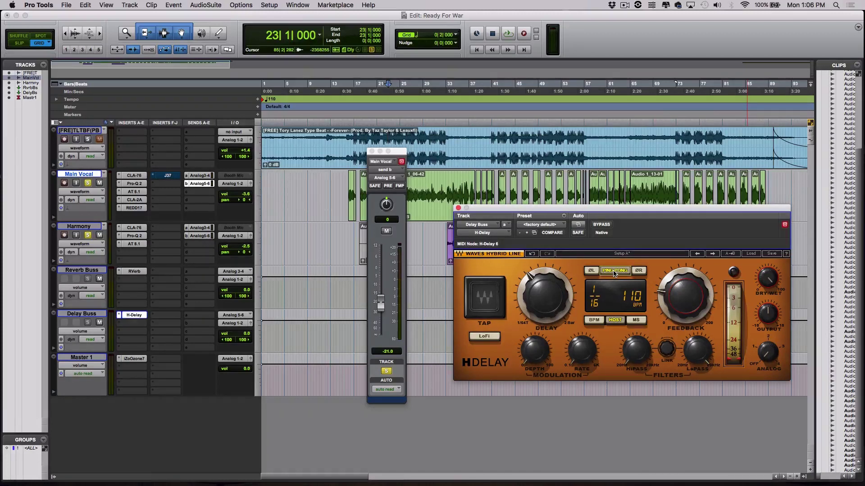
pyautogui.click(407, 86)
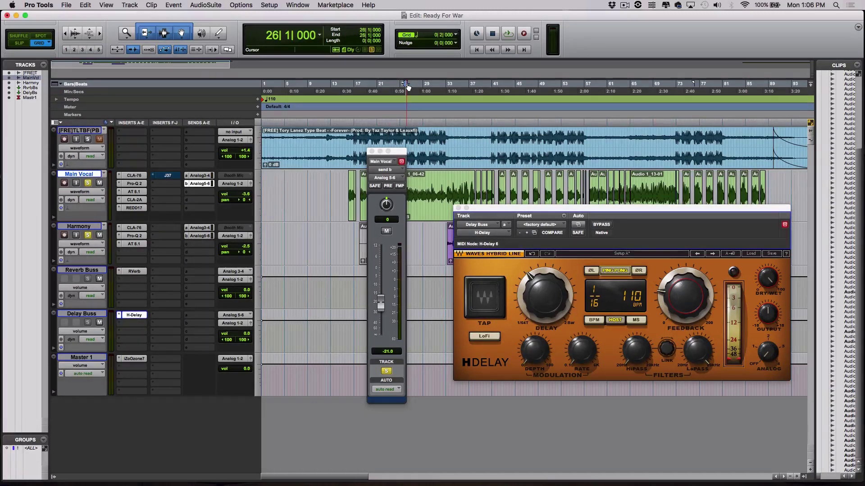
pyautogui.click(603, 226)
pyautogui.click(602, 224)
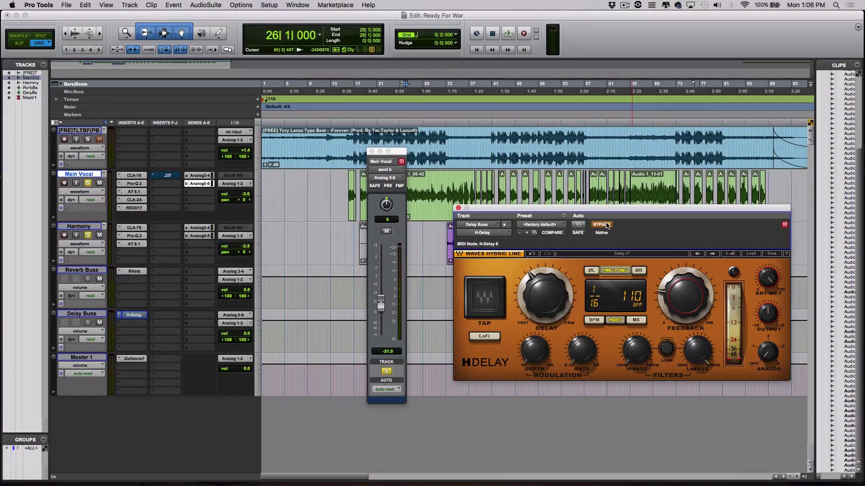
pyautogui.press('space')
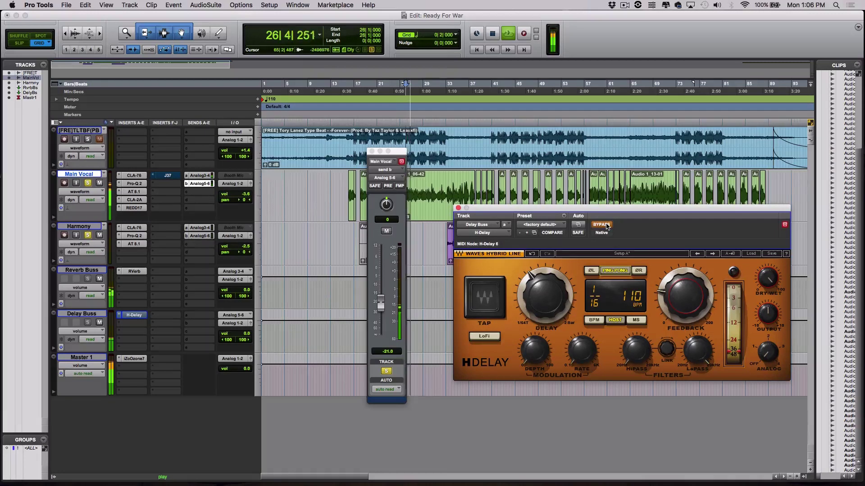
pyautogui.click(606, 226)
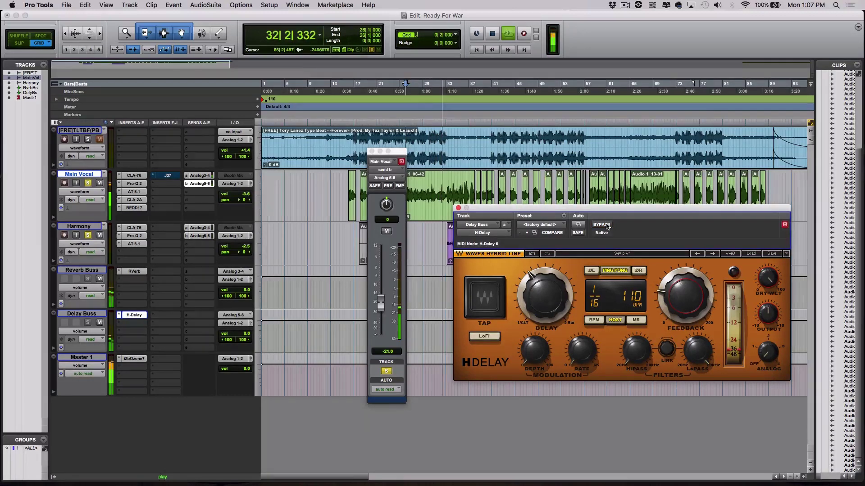
pyautogui.press('space')
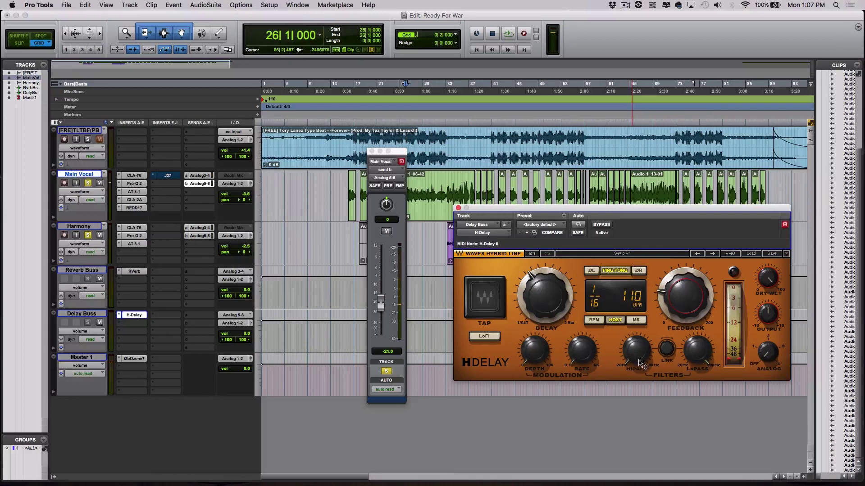
# Raise the H-Delay's high-pass filter slightly and switch Ping Pong off, with the playback start at 21|3|000
pyautogui.moveTo(640, 355); pyautogui.dragTo(640, 353)
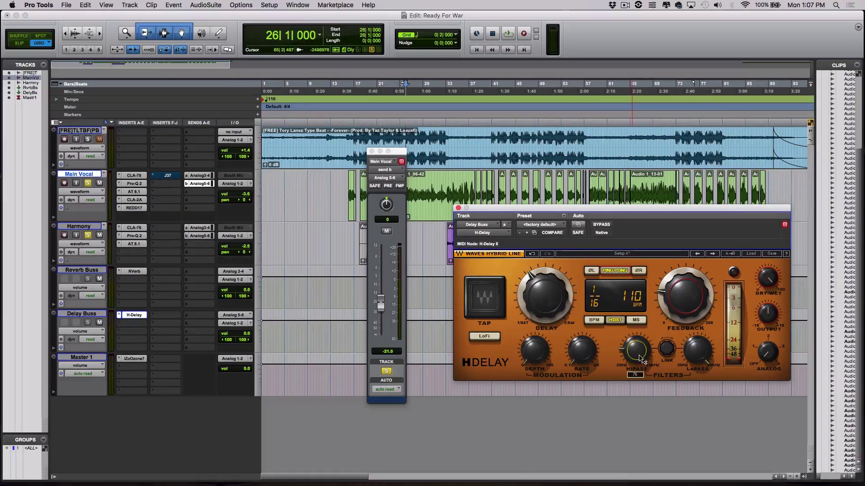
pyautogui.click(381, 90)
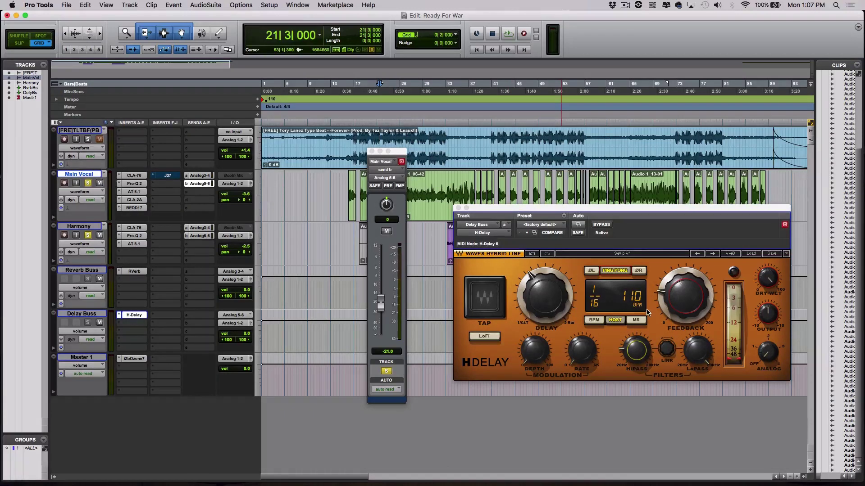
pyautogui.click(620, 271)
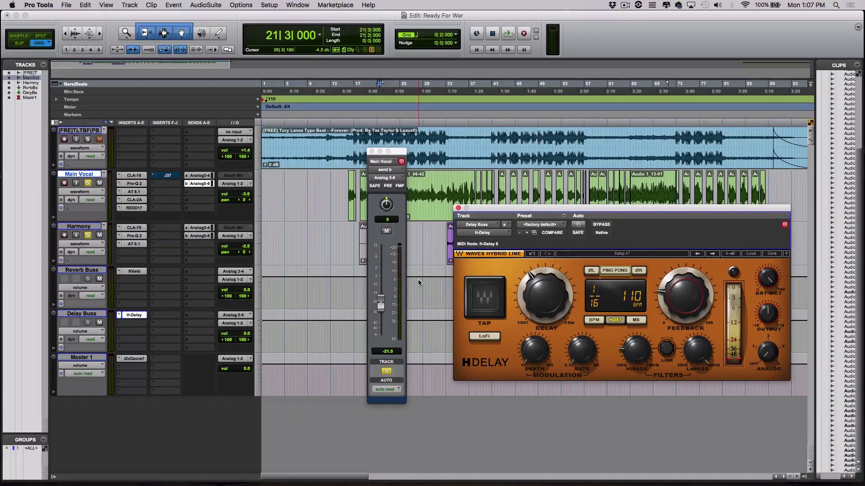
# During playback, set the H-Delay feedback to 47 and fine-tune its high-pass filter, comparing Ping Pong on and leaving it off
pyautogui.press('space')
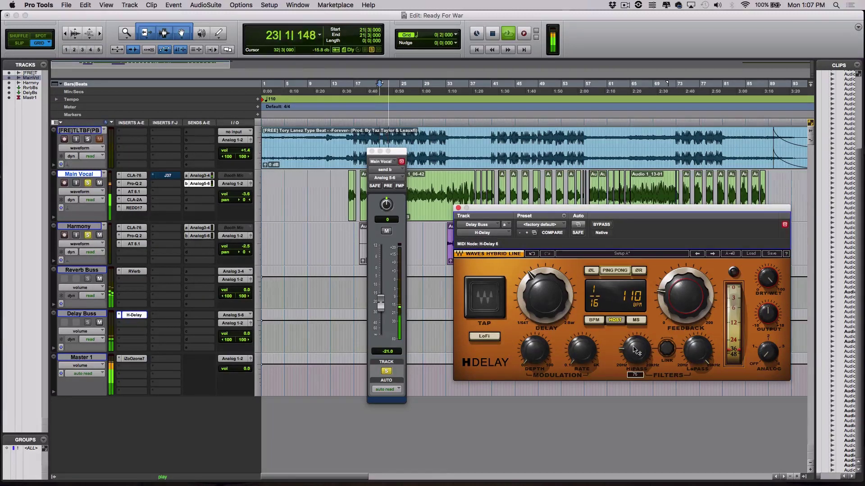
pyautogui.moveTo(670, 300); pyautogui.dragTo(673, 297)
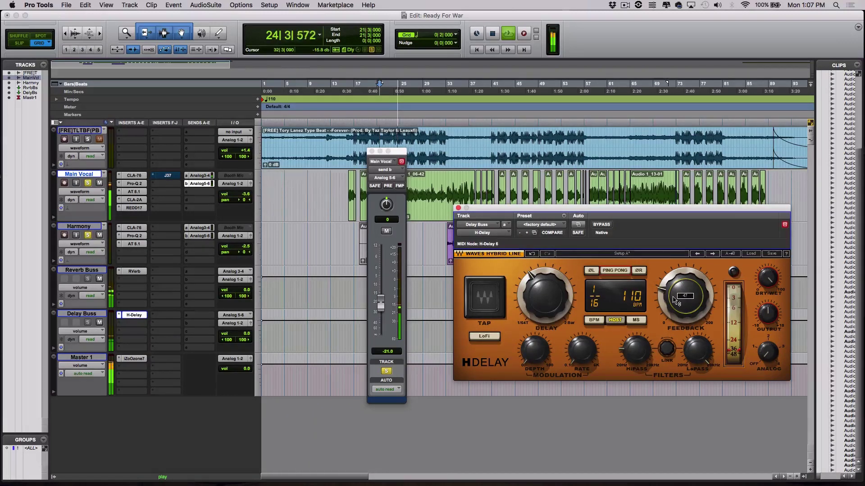
pyautogui.click(636, 350)
pyautogui.moveTo(636, 350); pyautogui.dragTo(635, 350)
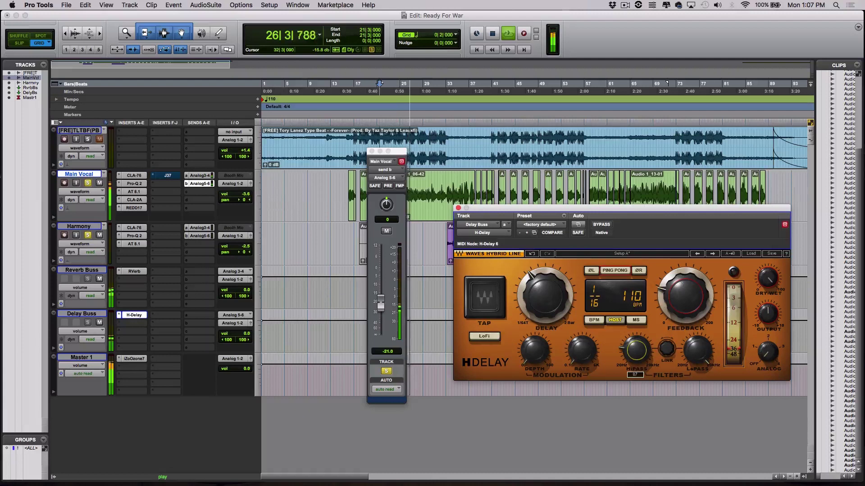
pyautogui.click(622, 272)
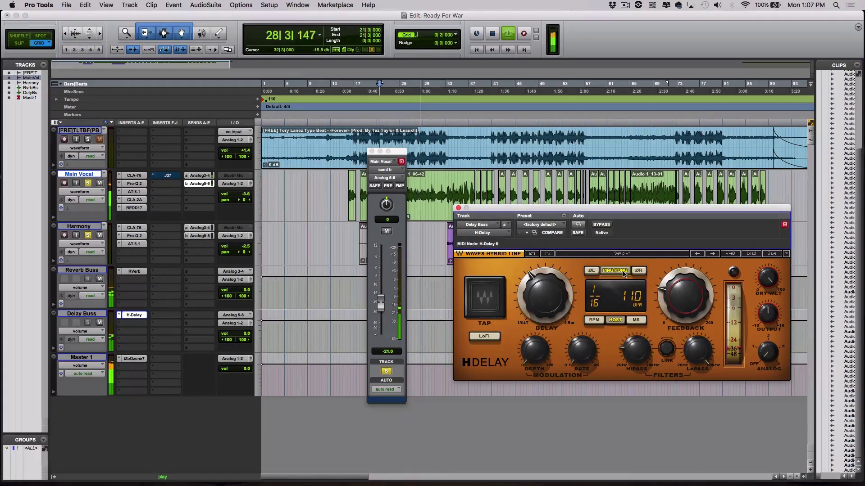
pyautogui.click(623, 272)
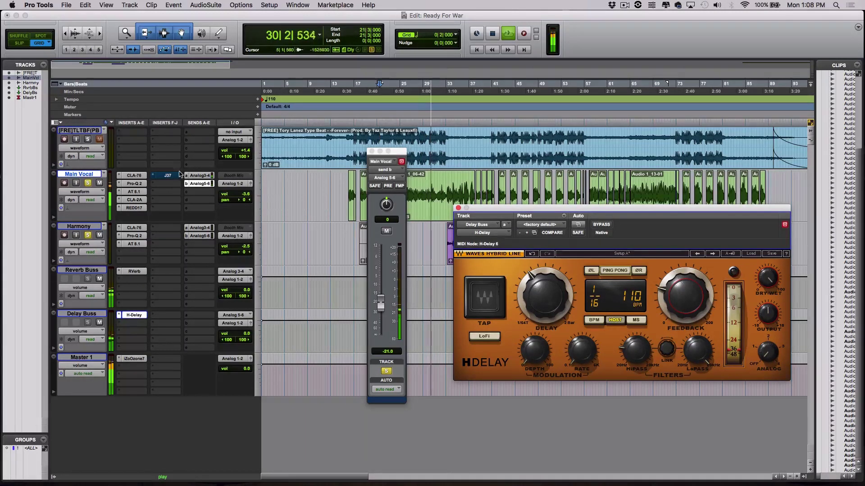
# Solo the beat track alongside the vocals, close the H-Delay and send fader windows, and save the session
pyautogui.click(87, 140)
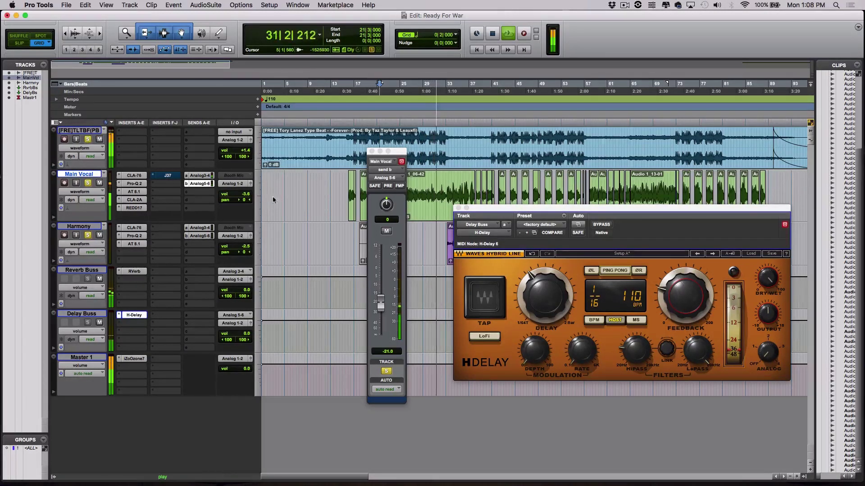
pyautogui.click(458, 208)
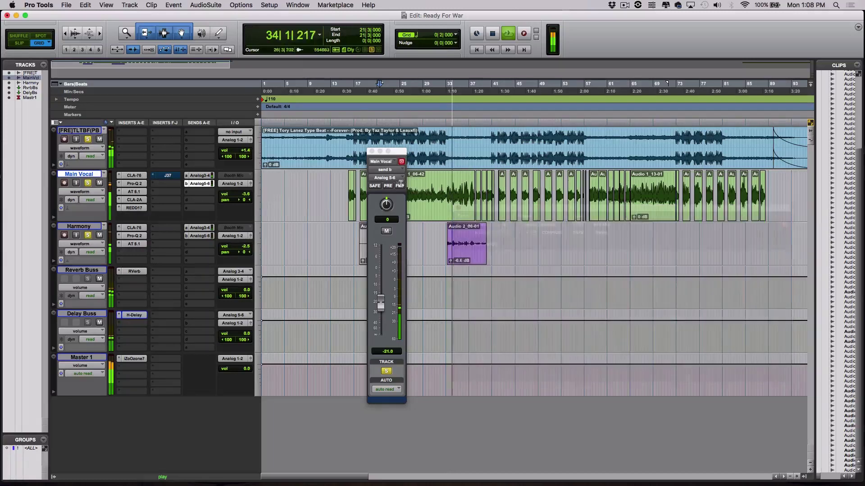
pyautogui.press('super+s')
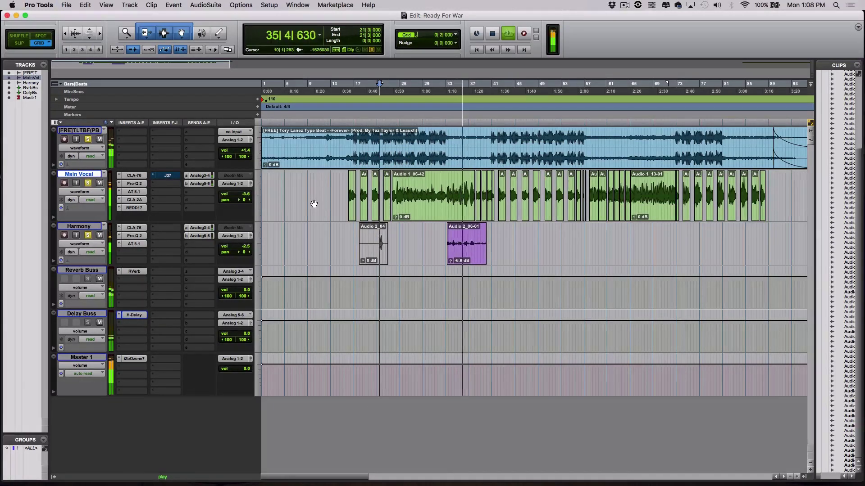